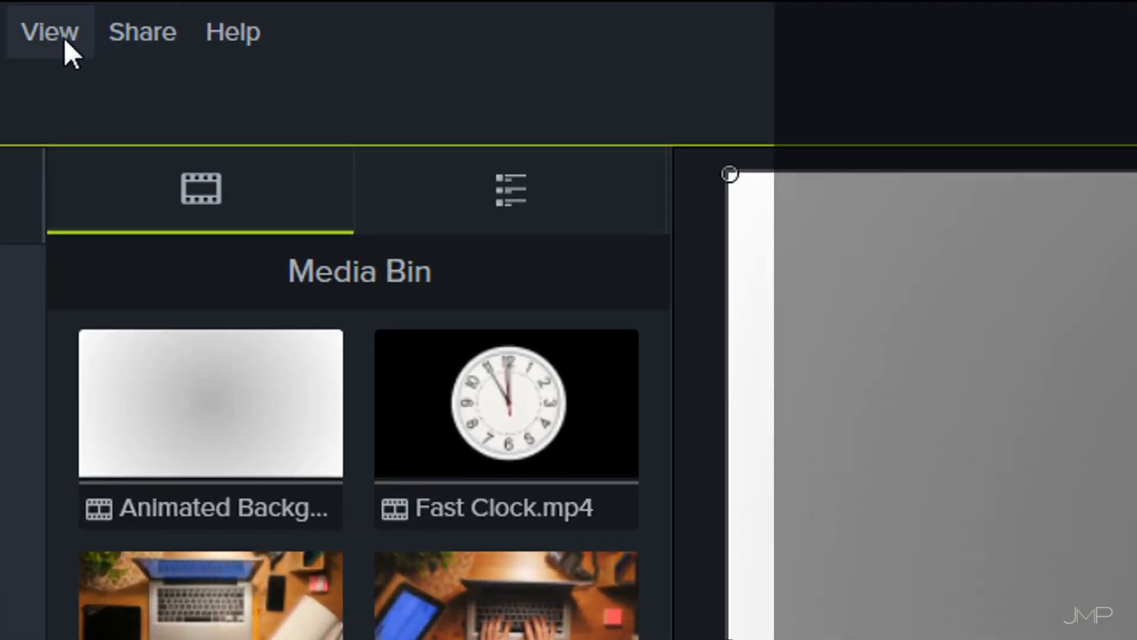
- Enable canvas snapping and playhead snapping for the editor
left_click(62, 38)
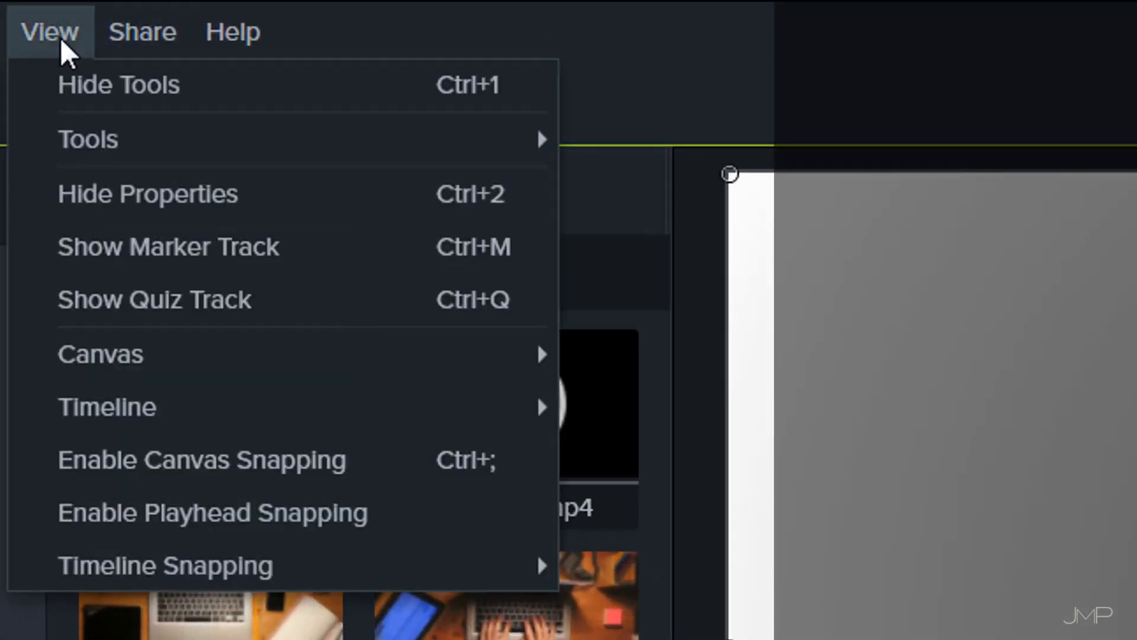
left_click(134, 461)
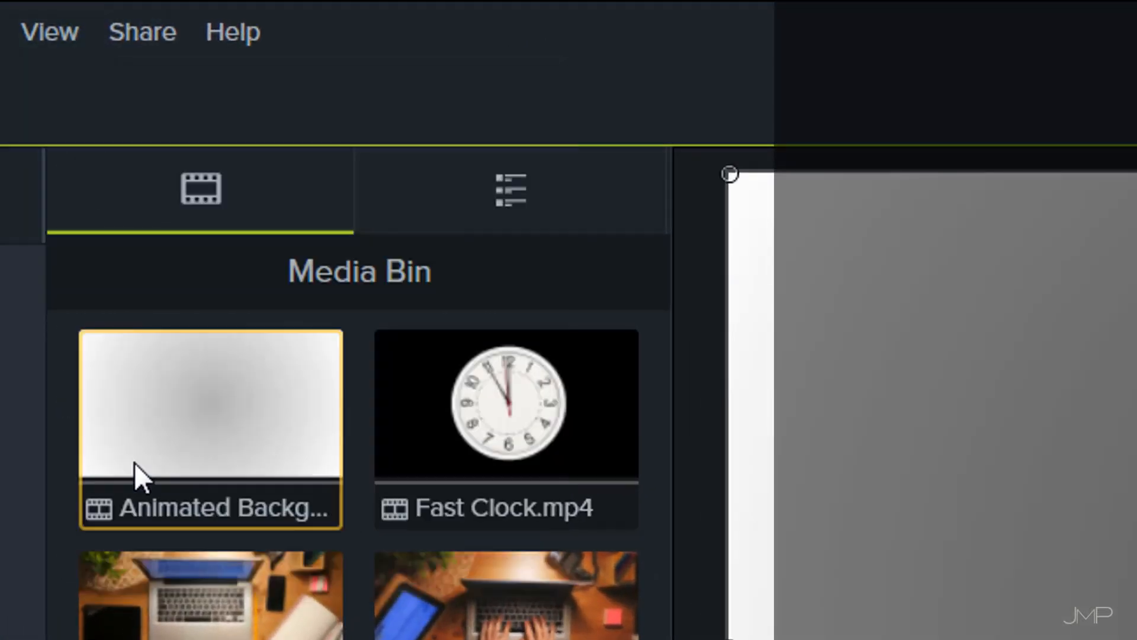
left_click(44, 33)
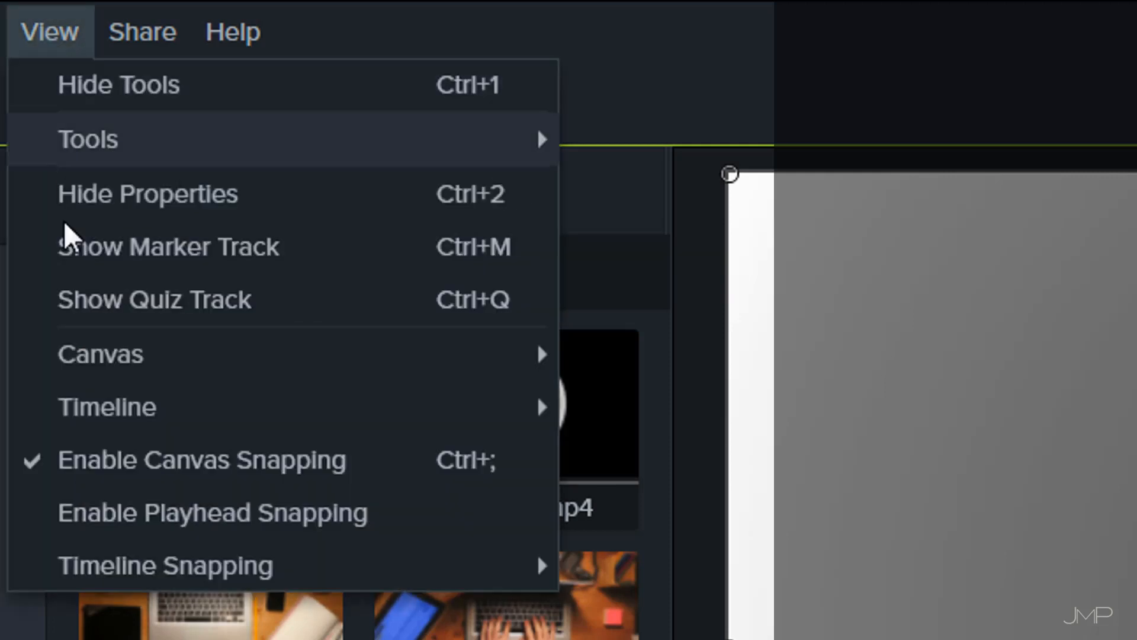
left_click(98, 513)
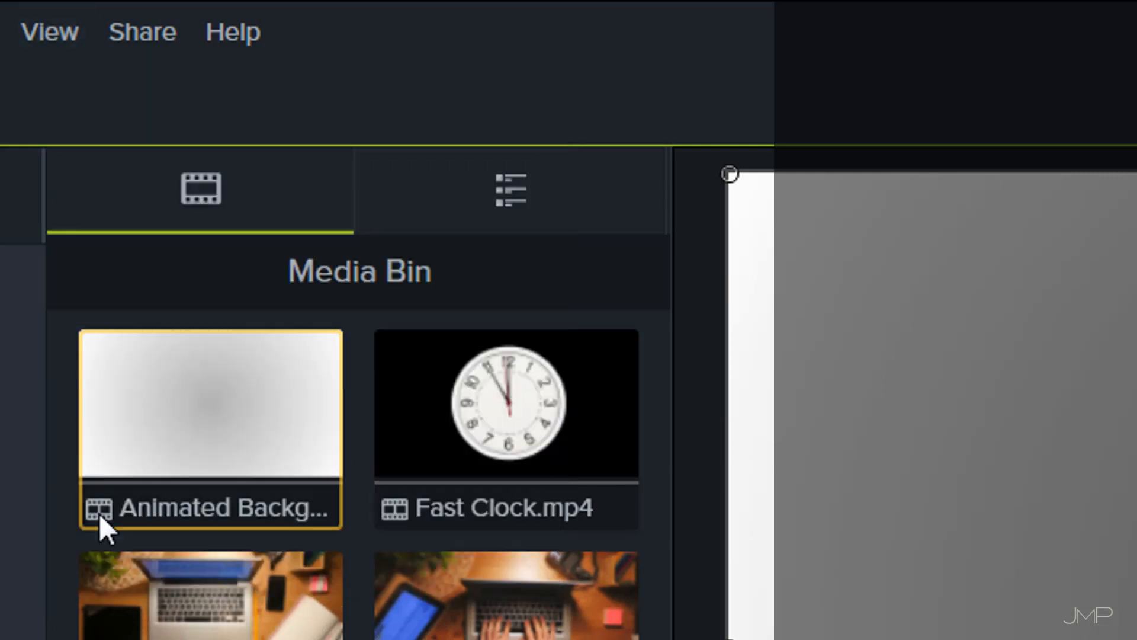
- Enable timeline snapping to media edges and to the playhead
left_click(49, 35)
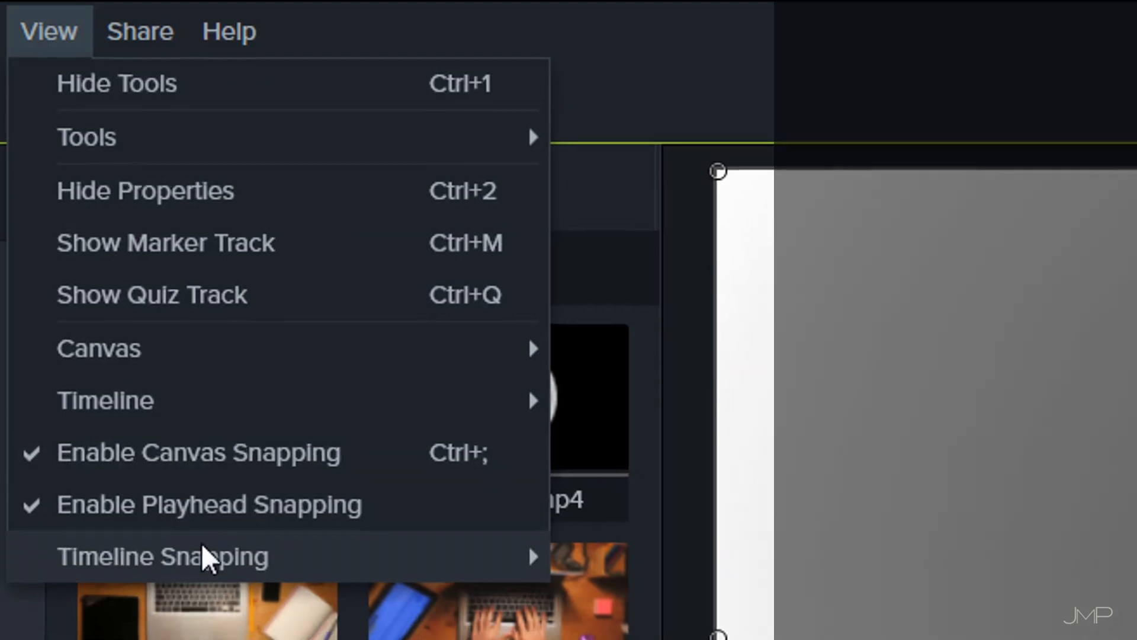
mouse_move(470, 569)
left_click(790, 584)
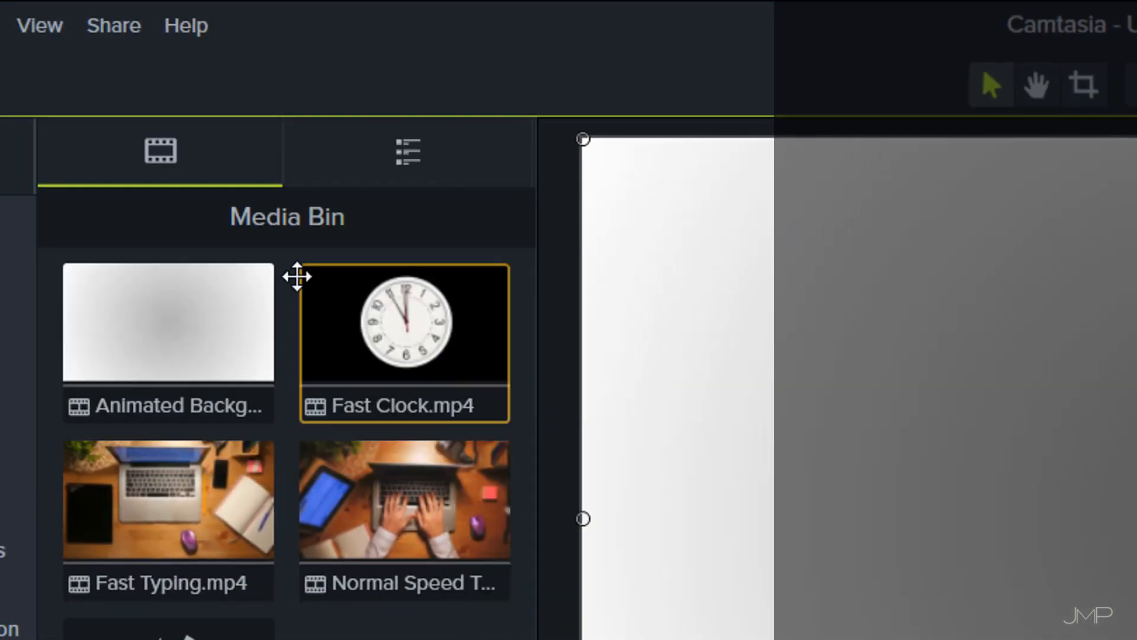
left_click(39, 27)
mouse_move(275, 464)
left_click(499, 504)
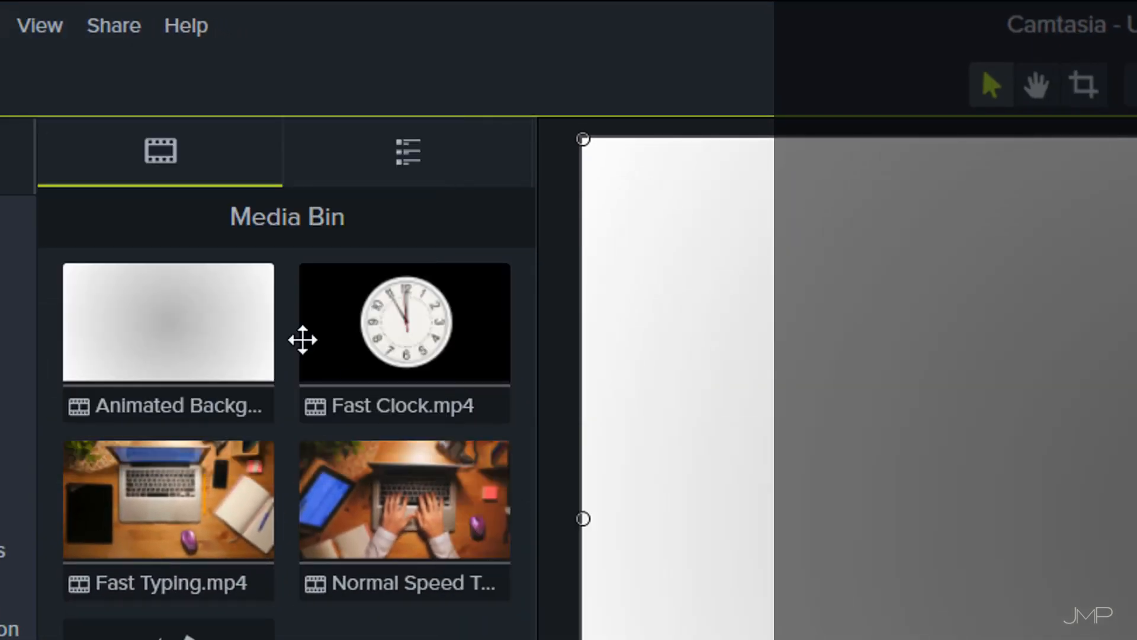
- Enable timeline snapping to animations, markers and quizzes
left_click(52, 33)
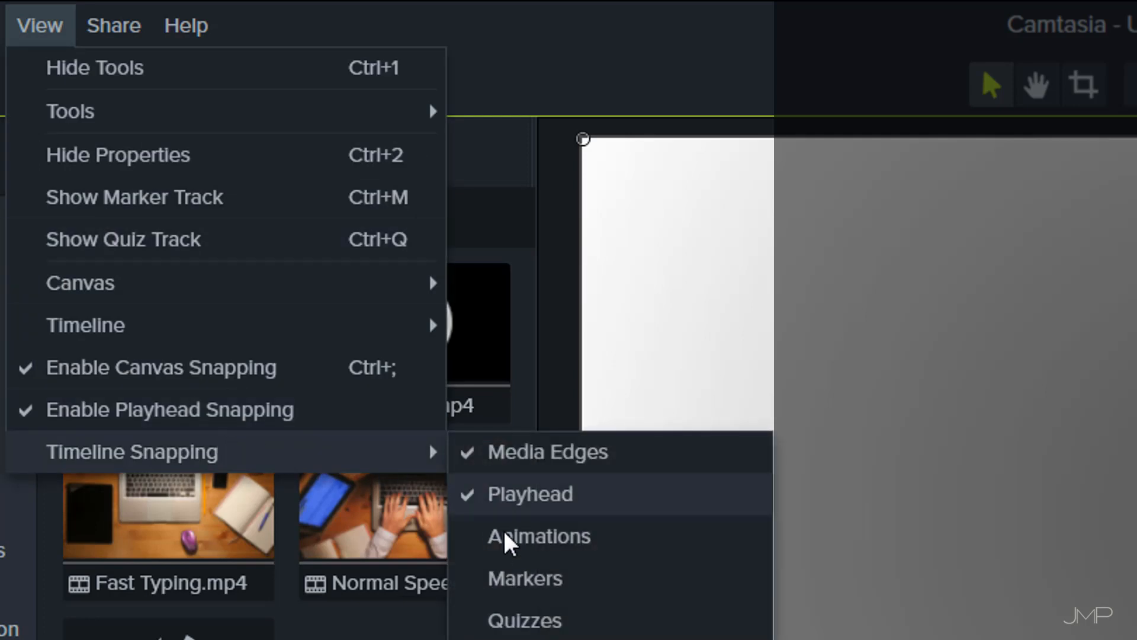
left_click(508, 538)
left_click(44, 29)
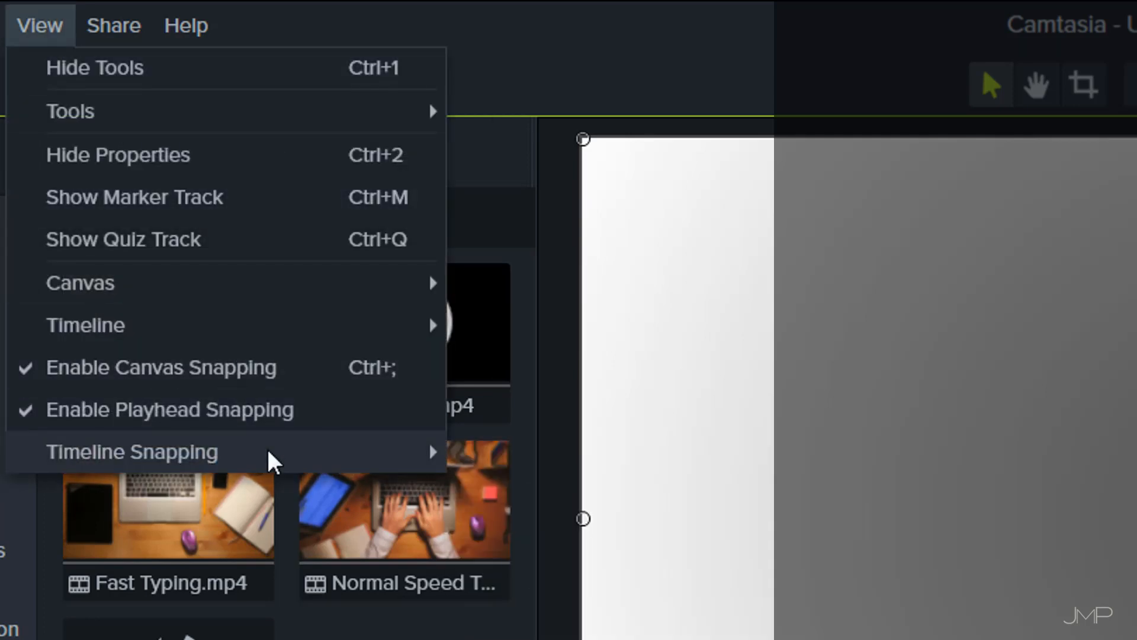
left_click(508, 581)
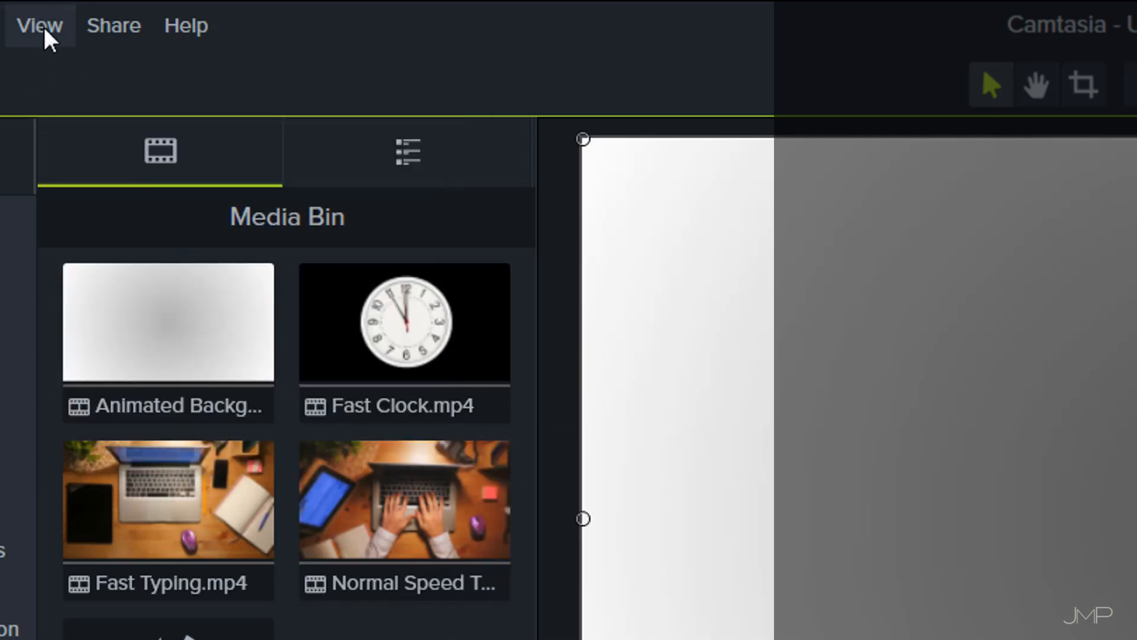
left_click(45, 34)
mouse_move(264, 456)
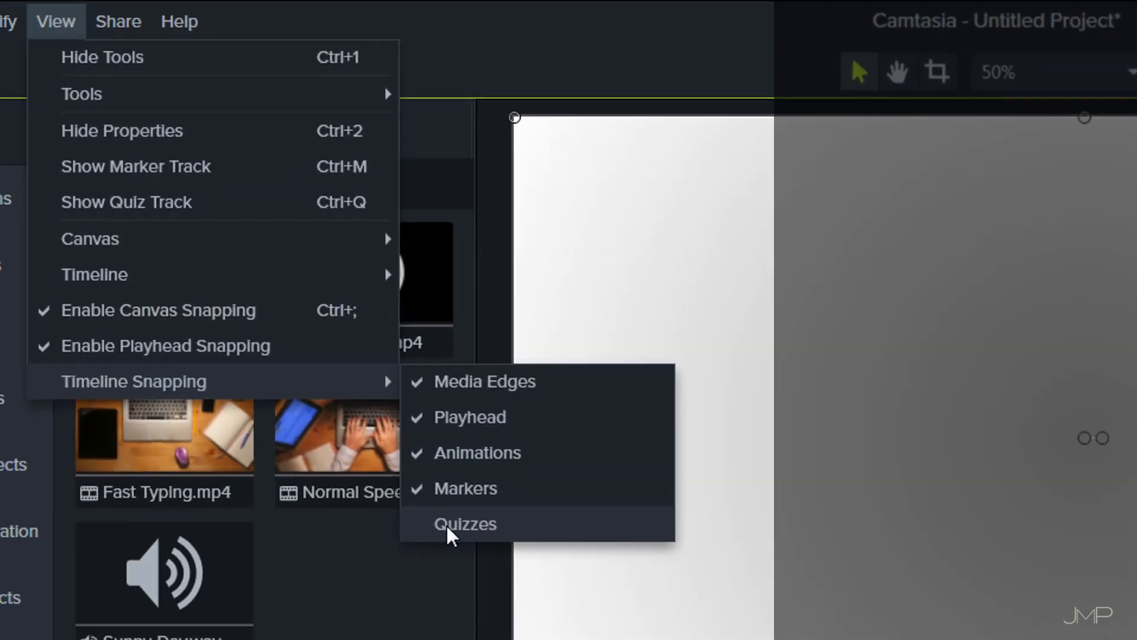
left_click(497, 620)
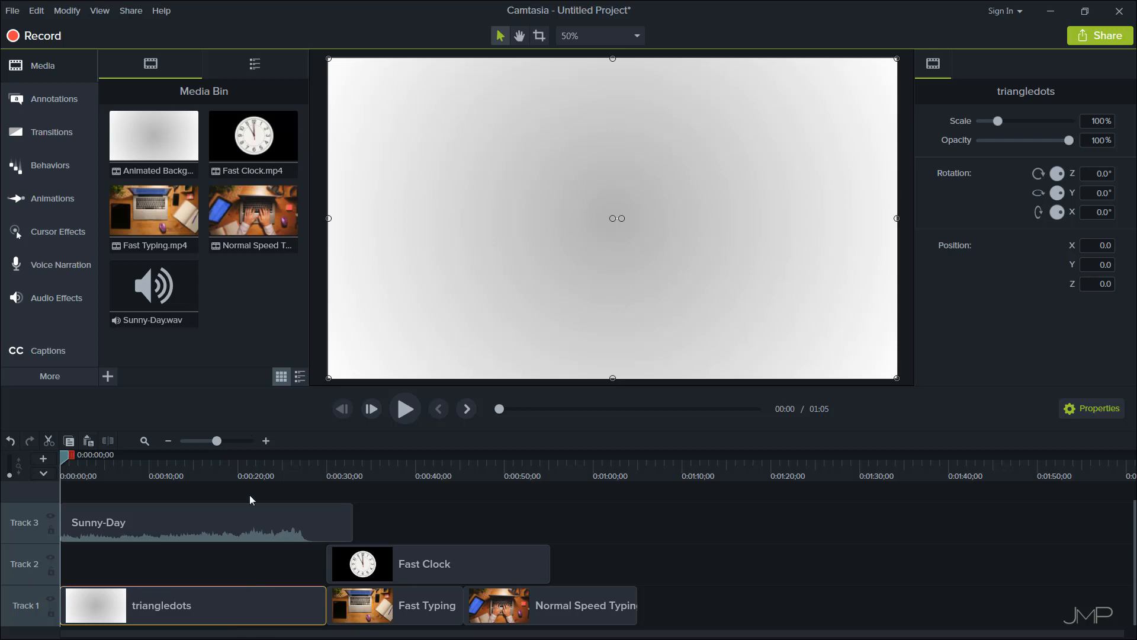
- Trim the end of the triangledots clip to about 10 seconds and close the gap with the Fast Typing and Normal Speed Typing clips
mouse_move(244, 603)
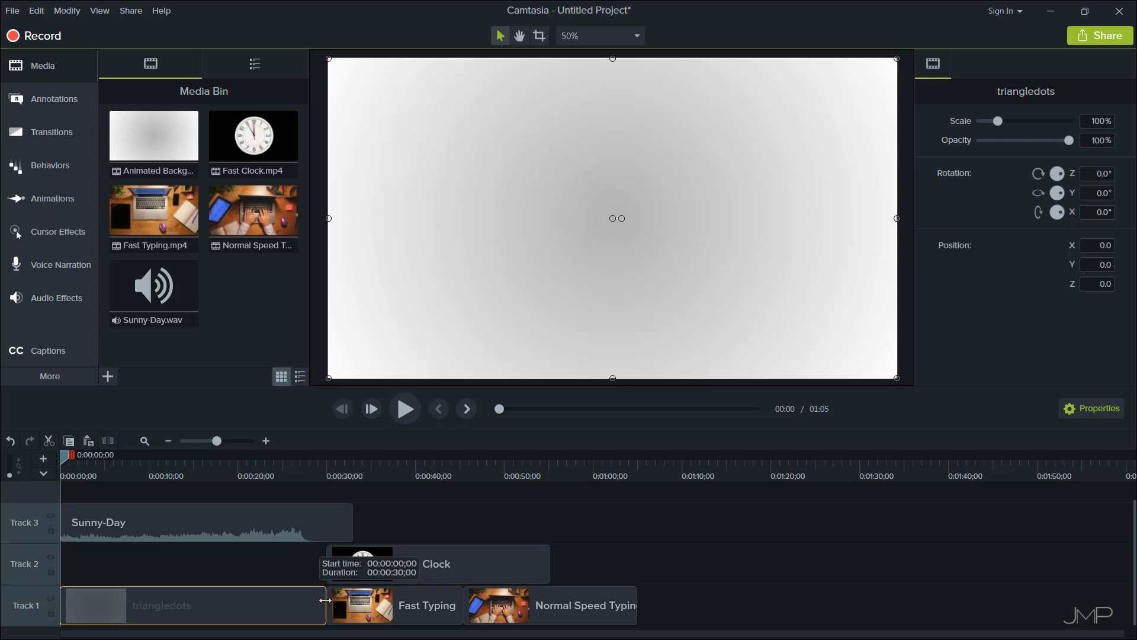
left_click_drag(325, 600, 233, 600)
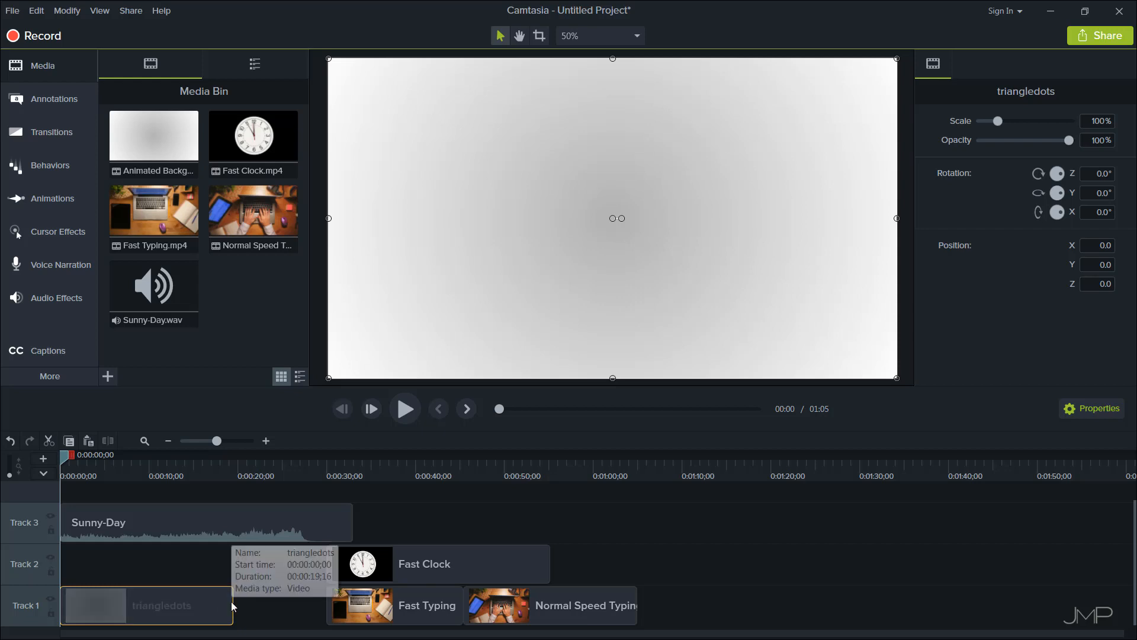
left_click_drag(233, 601, 155, 599)
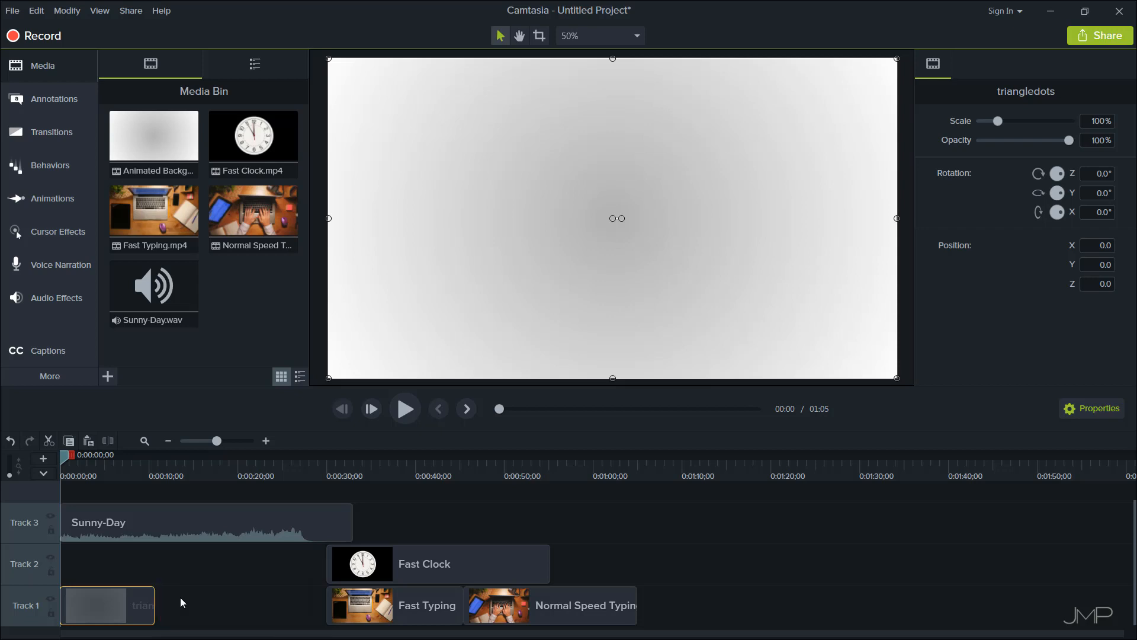
left_click_drag(355, 596, 175, 602)
left_click_drag(504, 602, 255, 600)
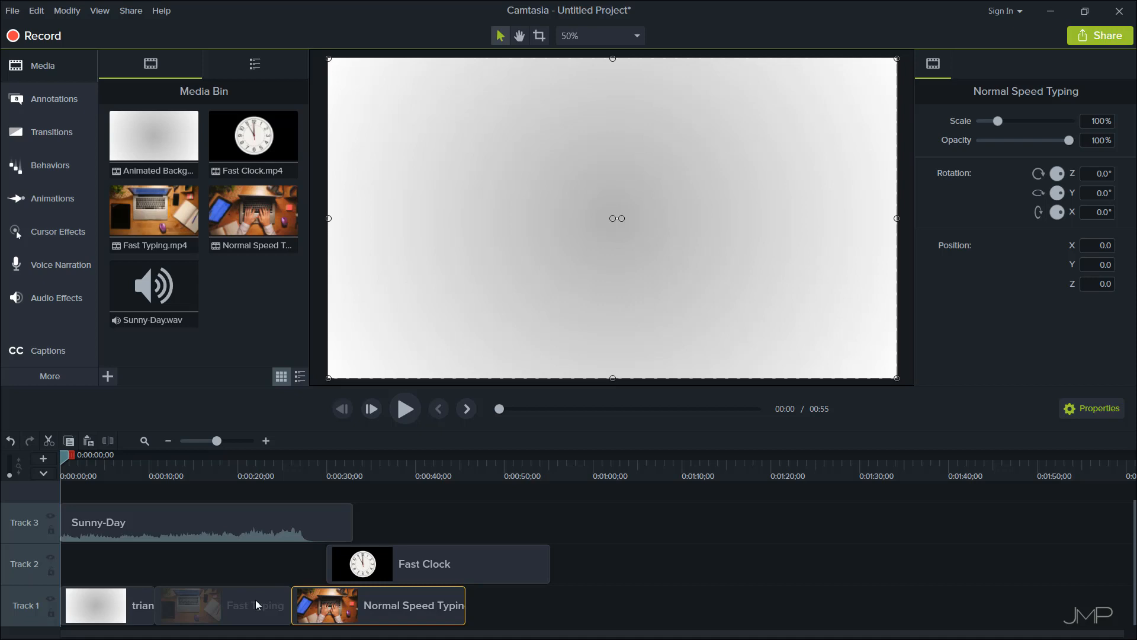
- Undo the clip moves and the trims of the triangledots clip on Track 1
left_click(10, 441)
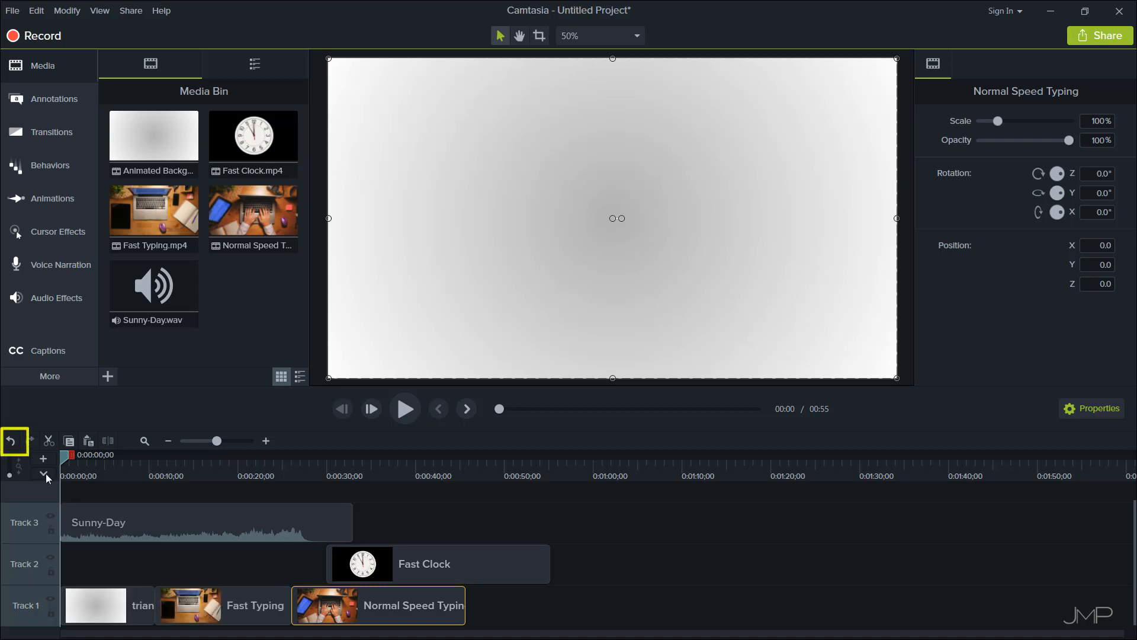
left_click(10, 442)
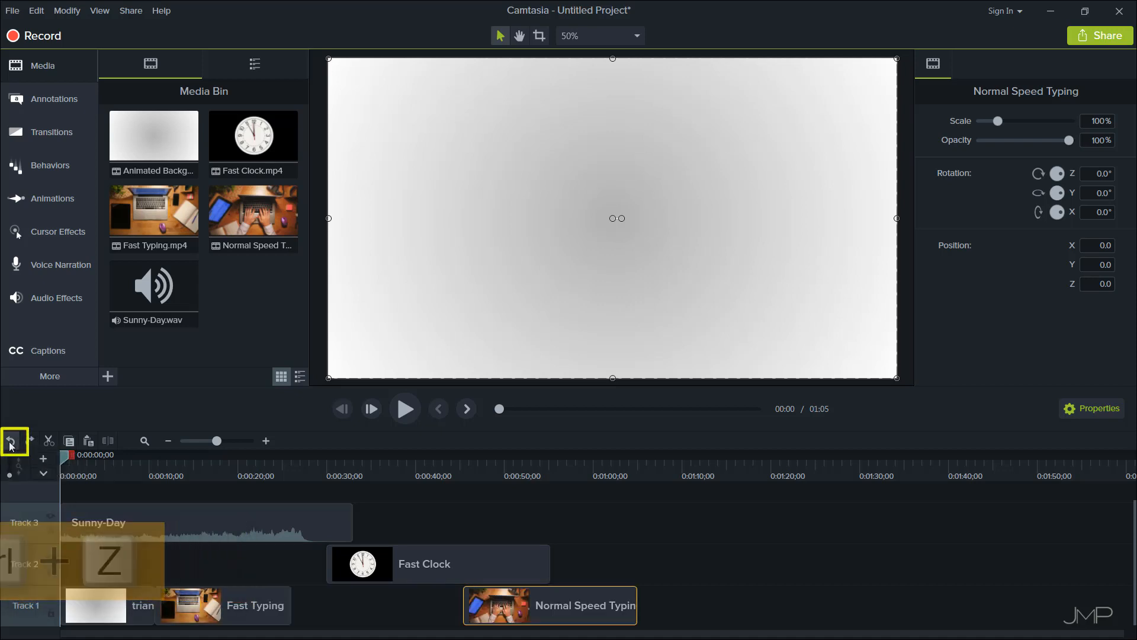
left_click(11, 442)
left_click(10, 442)
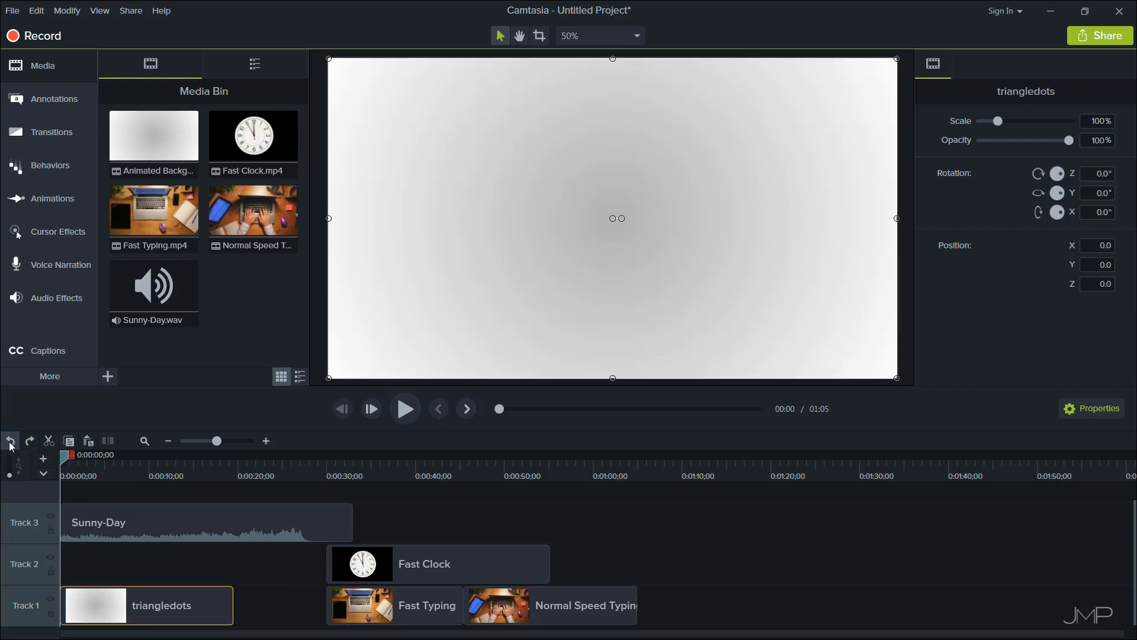
left_click(10, 442)
- Delete the timeline section from about 10 to 30 seconds without rippling, and place the playhead in the emptied range at 0:00:12;14
left_click_drag(69, 455, 343, 466)
right_click(294, 607)
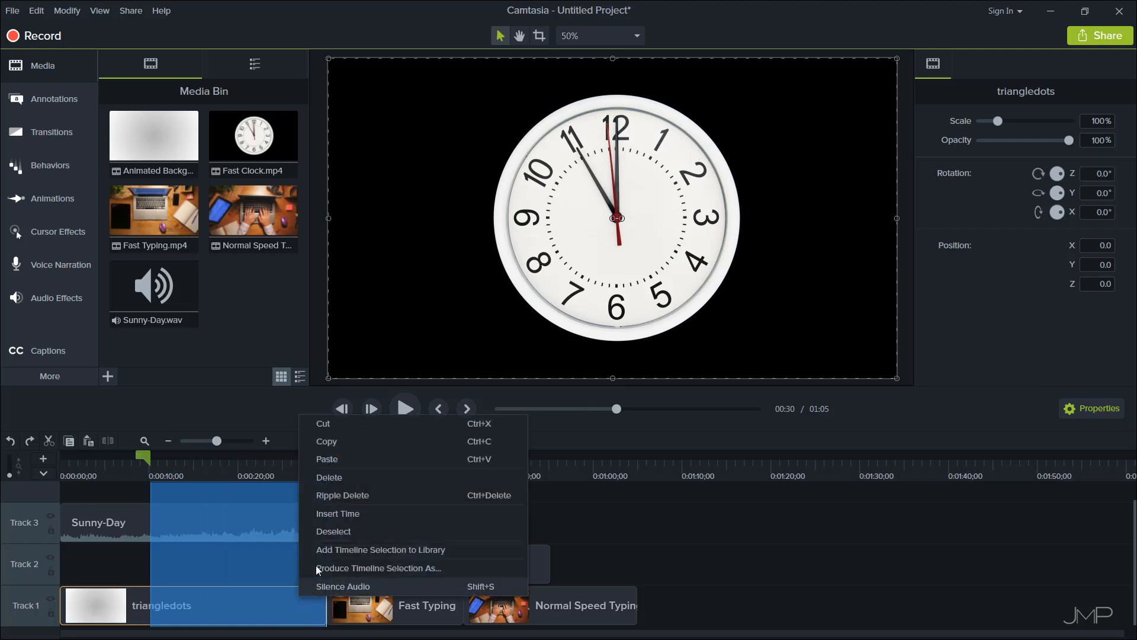
left_click(326, 477)
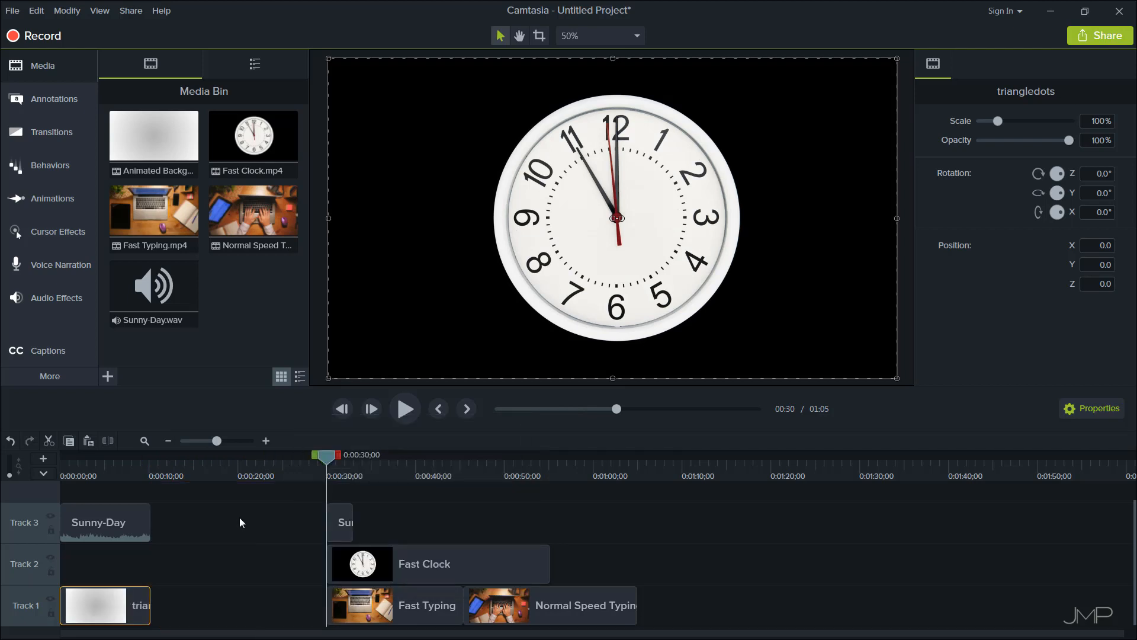
left_click_drag(322, 456, 171, 458)
left_click(219, 513)
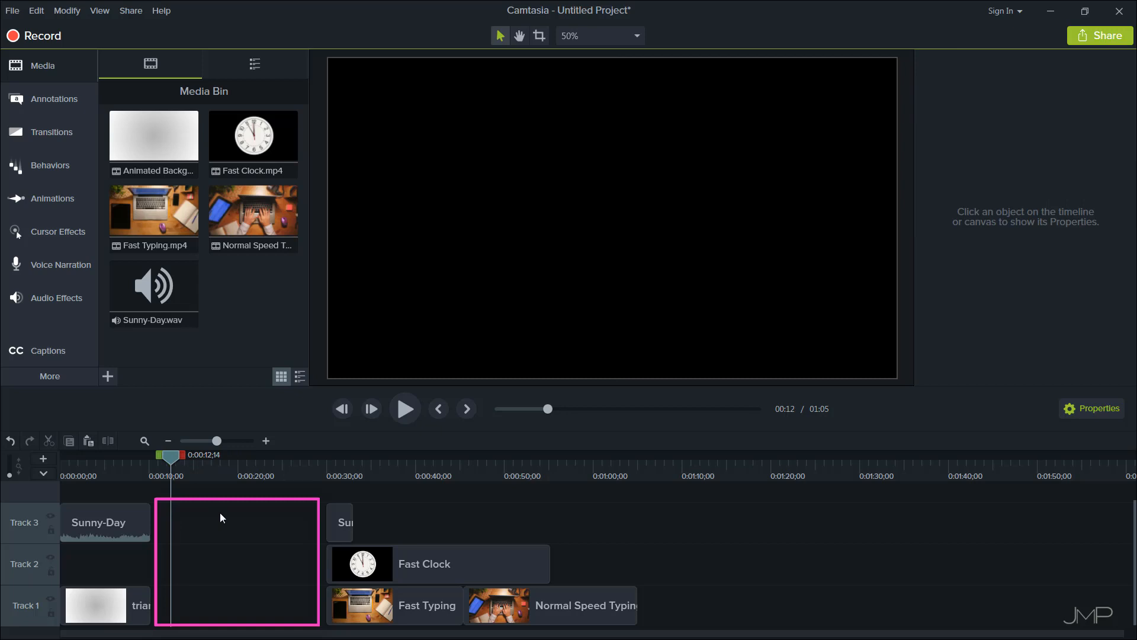
- Undo the section deletion, clear the timeline selection and return the playhead to about 2 seconds
left_click(12, 441)
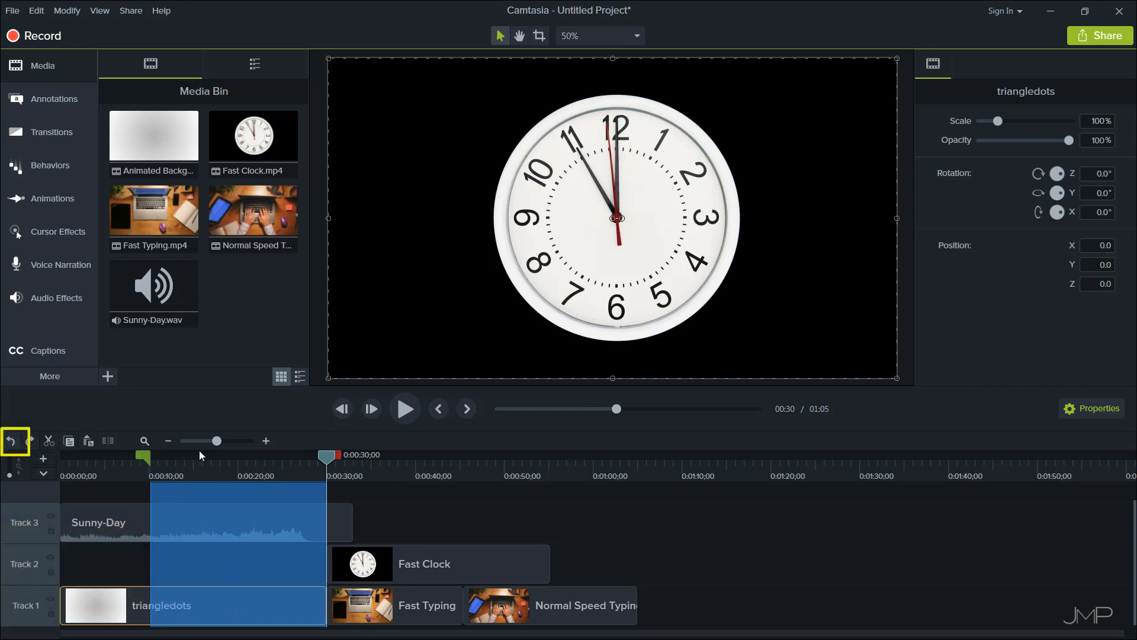
double_click(326, 456)
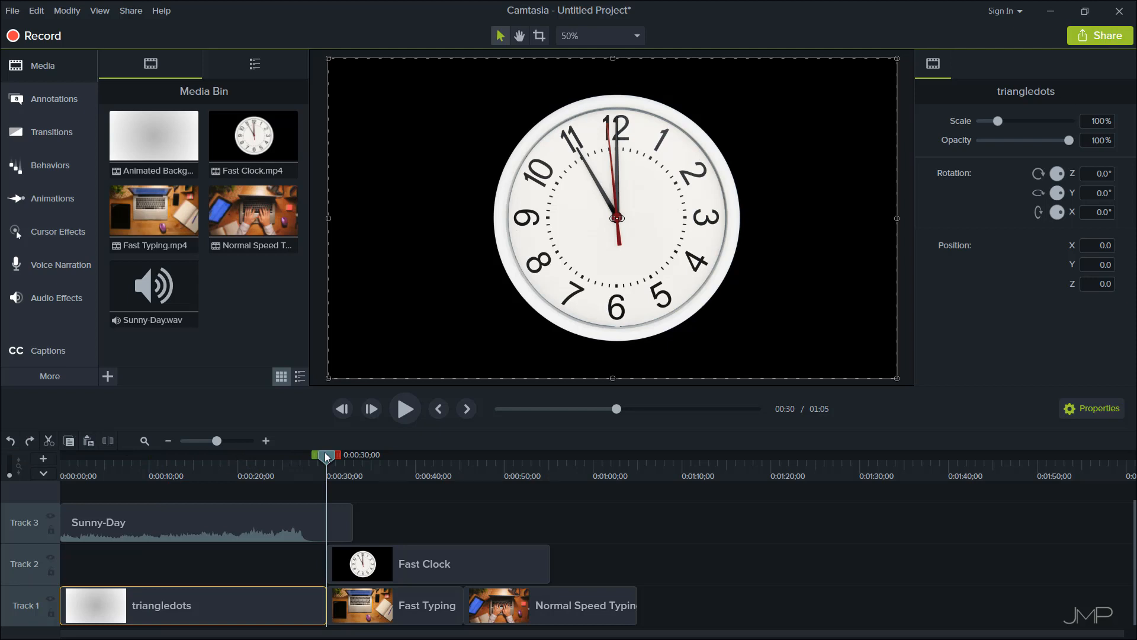
left_click_drag(325, 452, 80, 459)
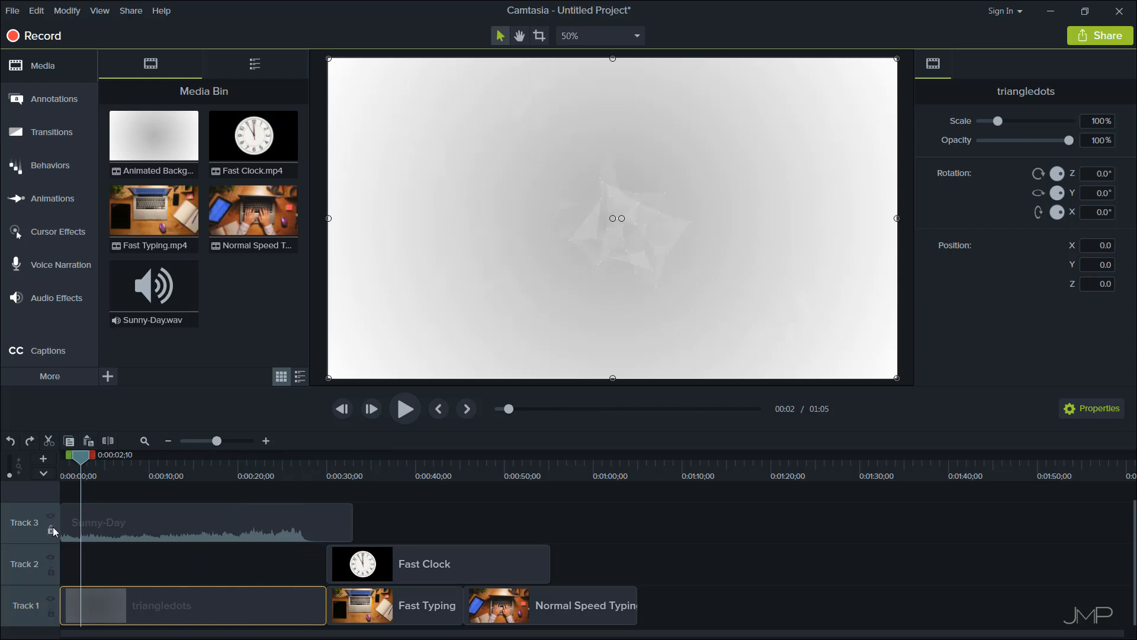
- Lock Track 3 with the Sunny-Day audio and ripple delete the timeline section from 10 to 30 seconds
left_click(52, 528)
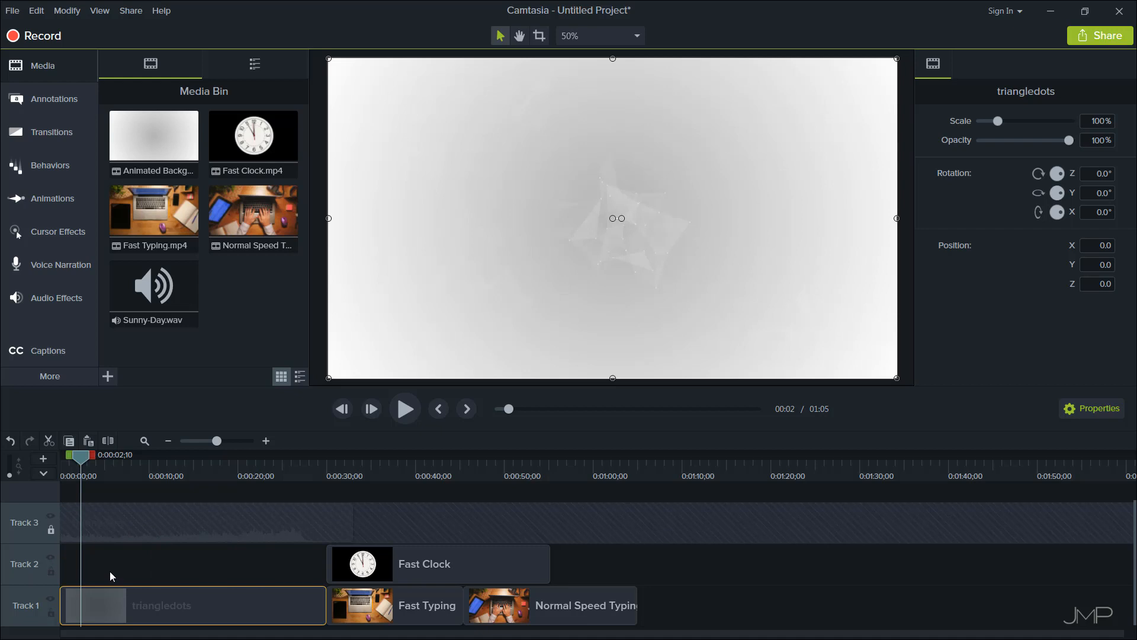
left_click_drag(83, 456, 339, 477)
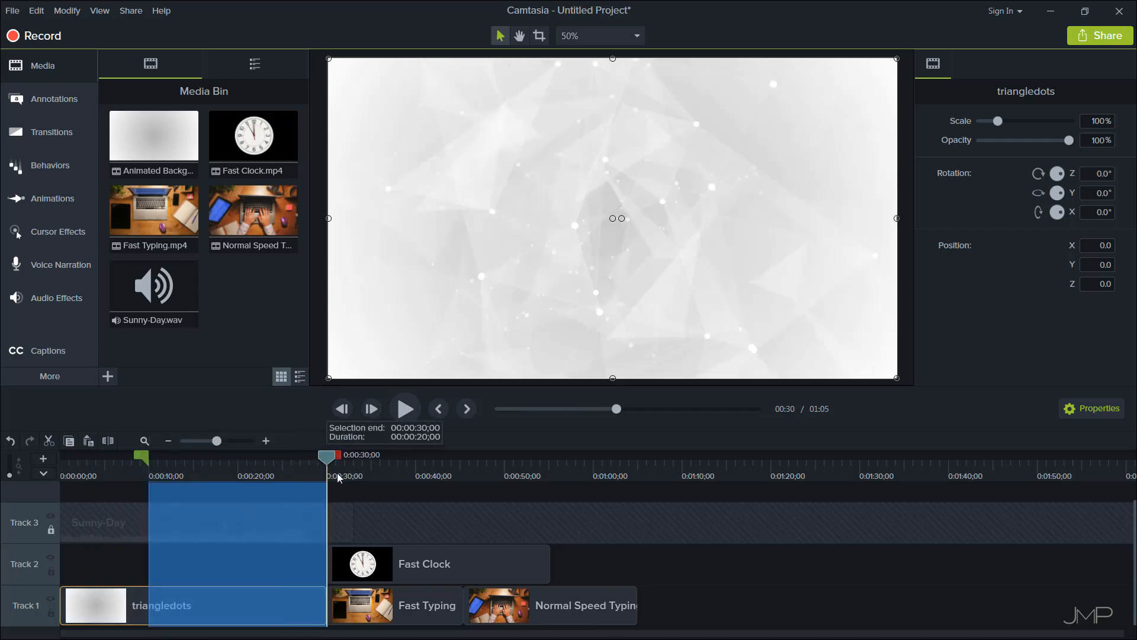
right_click(254, 606)
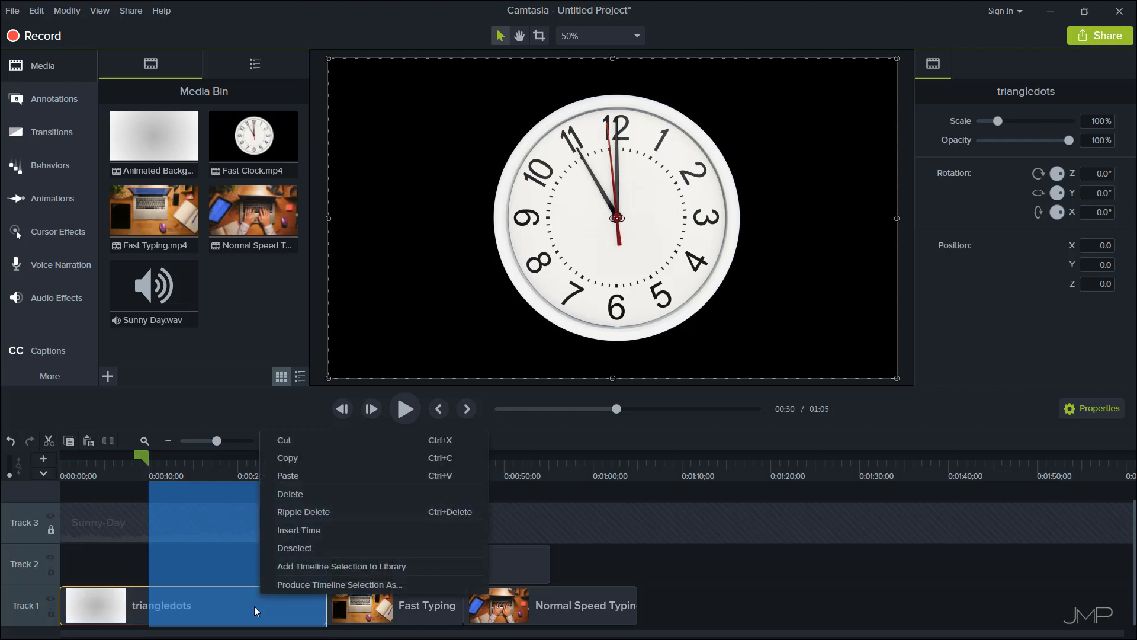
left_click(310, 510)
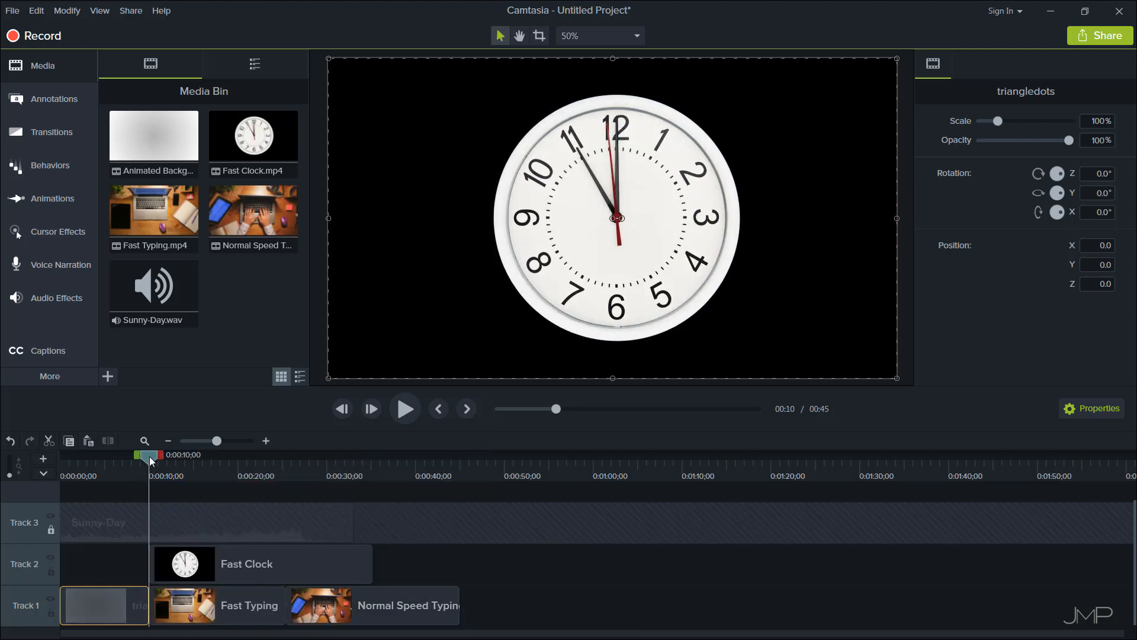
- Check the cut at 10 seconds, and hide and lock Track 2 with the Fast Clock clip
left_click_drag(149, 456, 128, 466)
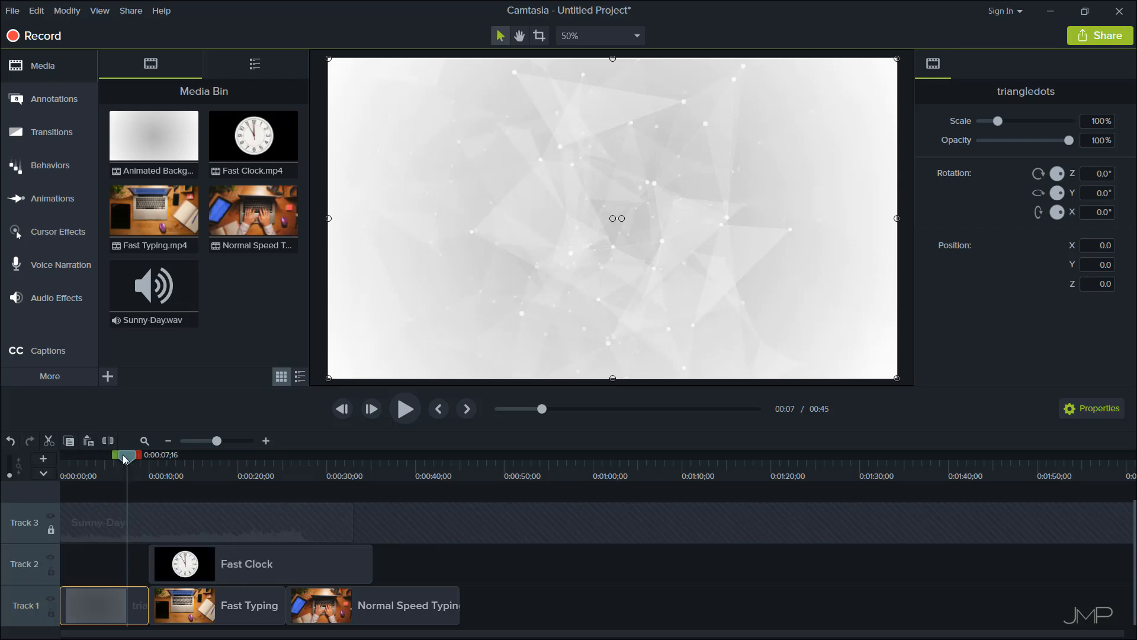
left_click_drag(129, 461, 158, 462)
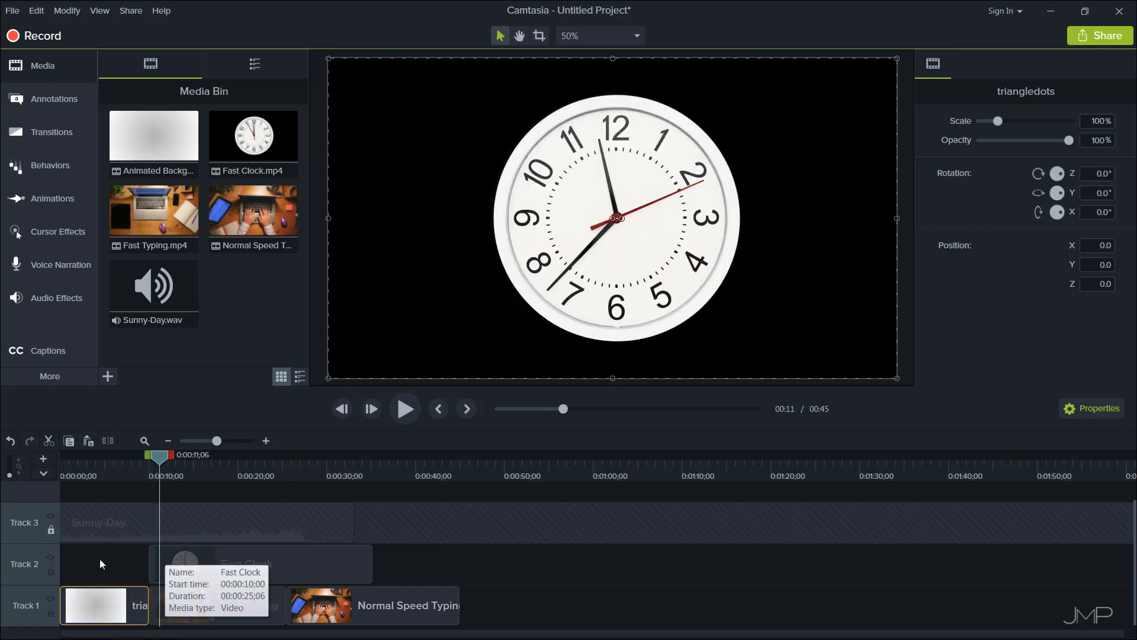
left_click(51, 558)
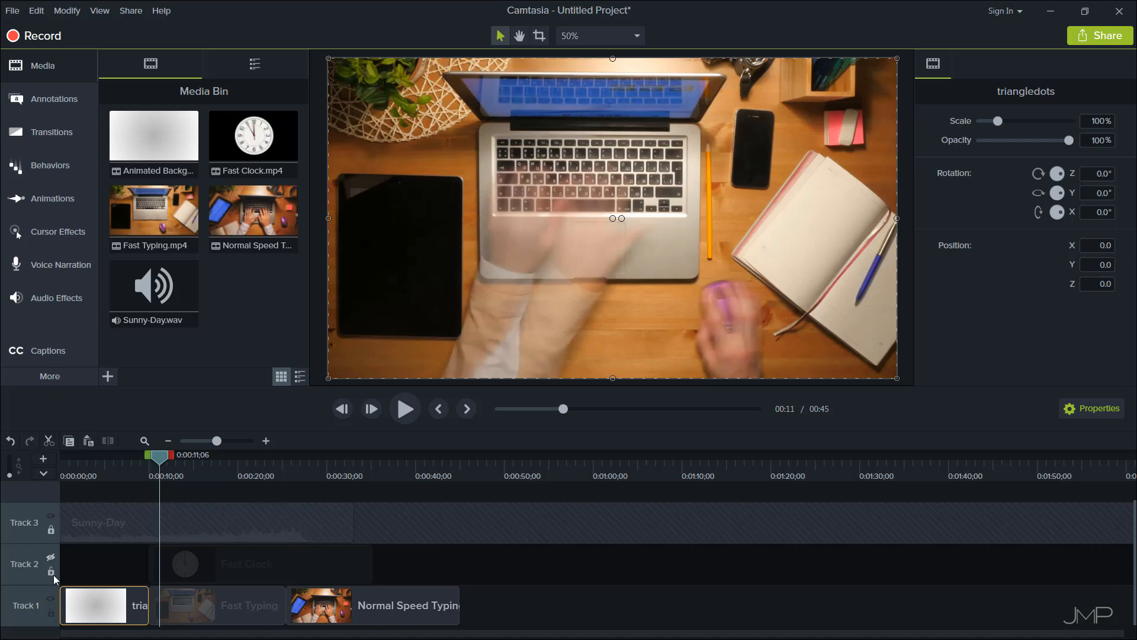
left_click(53, 574)
- Ripple delete the end of the Fast Typing clip on Track 1, from 20 seconds to 0:00:25;12
mouse_move(169, 460)
left_mouse_down()
mouse_move(188, 462)
mouse_move(167, 463)
left_mouse_up()
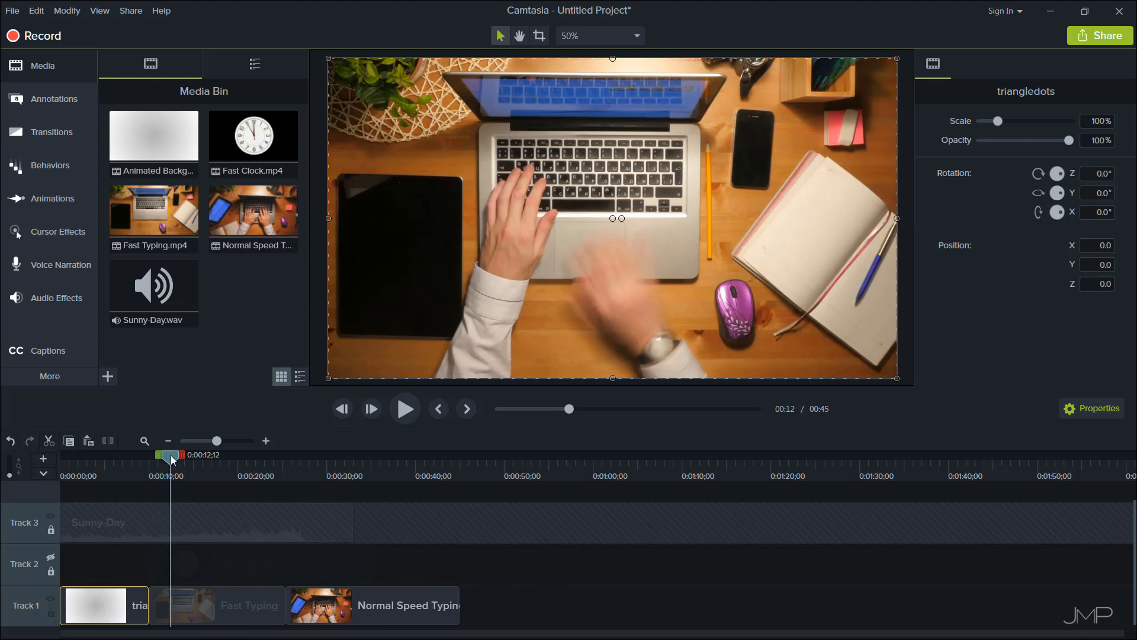
left_click_drag(171, 454, 278, 459)
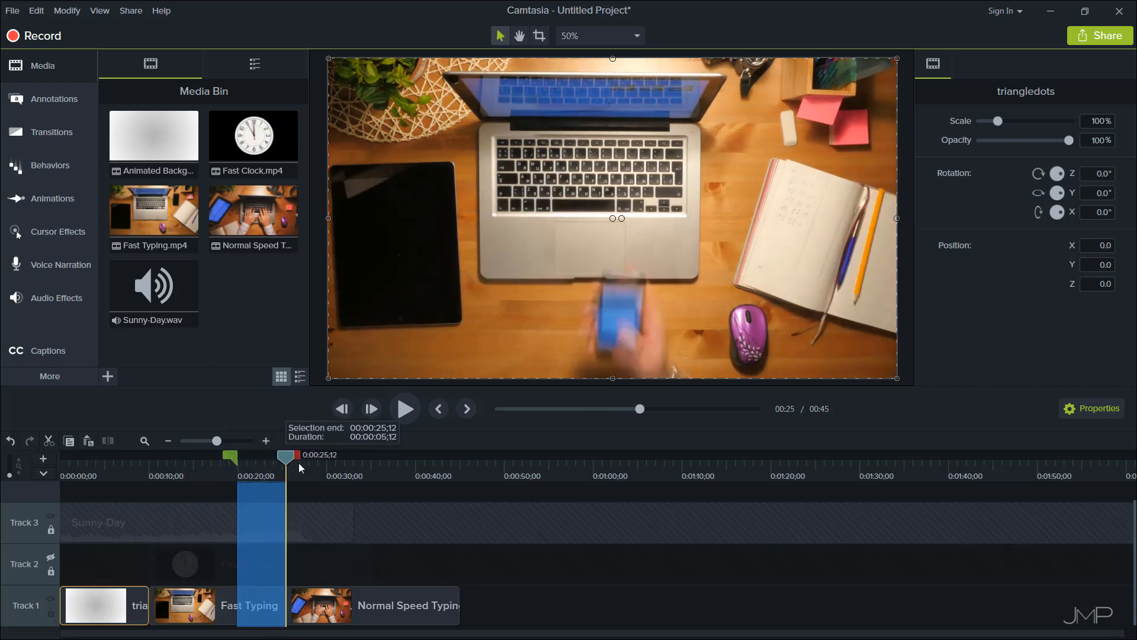
right_click(259, 602)
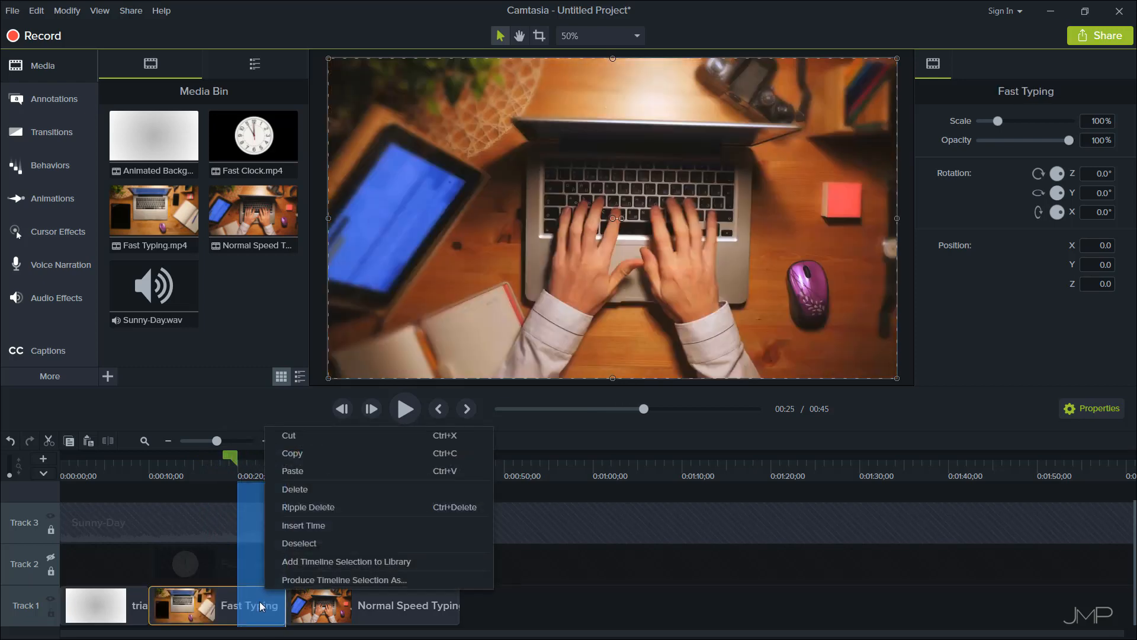
left_click(317, 505)
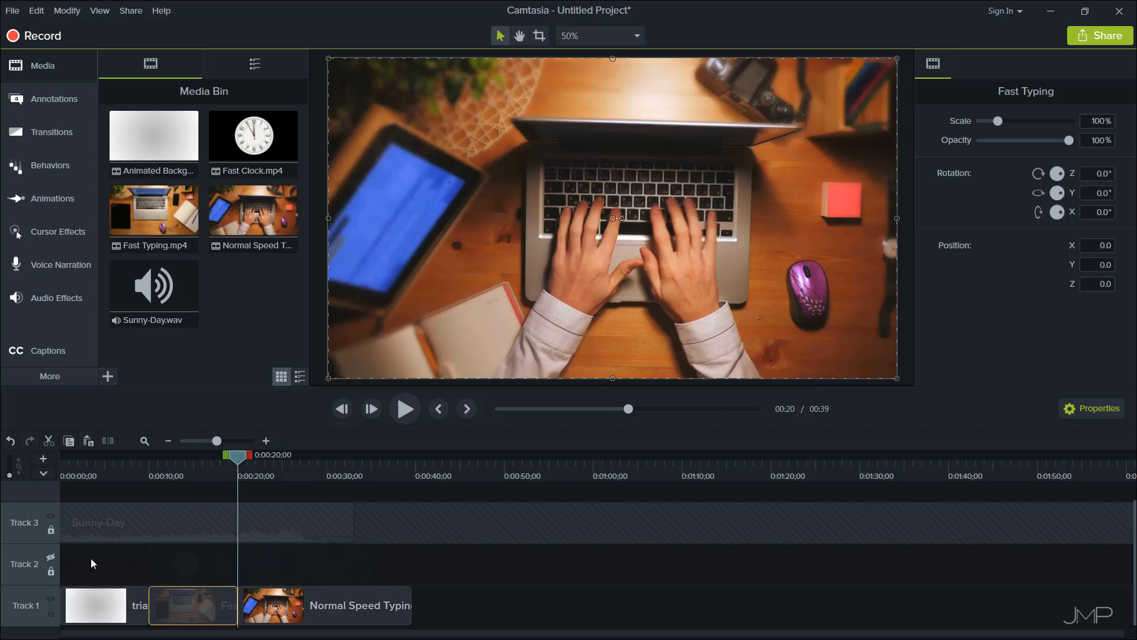
- Unlock and show Track 2, and trim the end of its Fast Clock clip back to 20 seconds
left_click(52, 571)
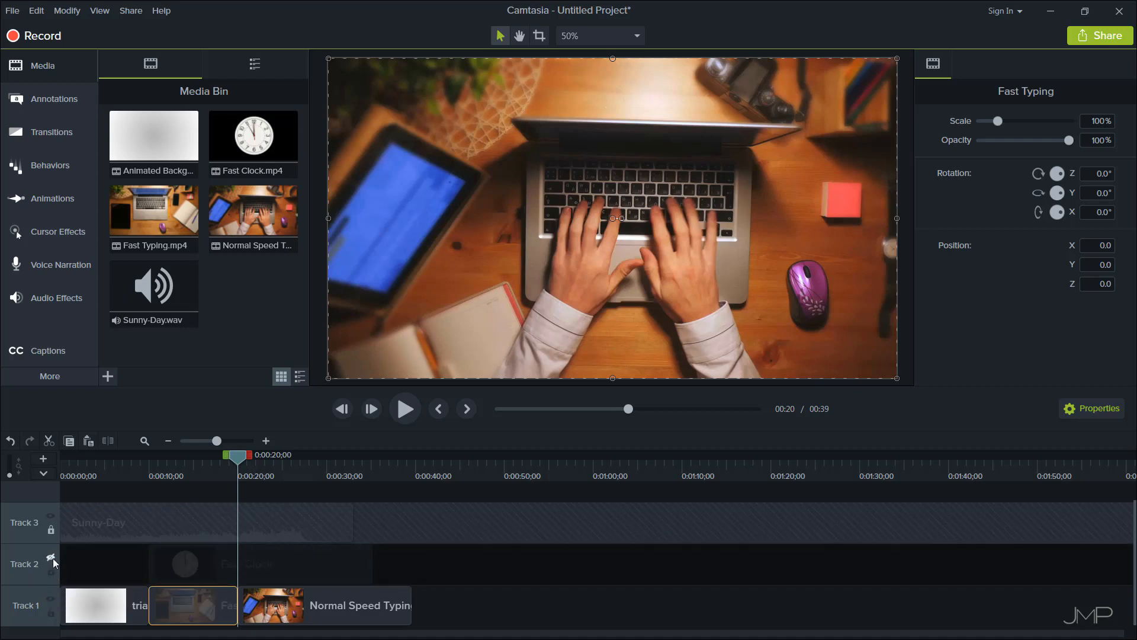
left_click(53, 557)
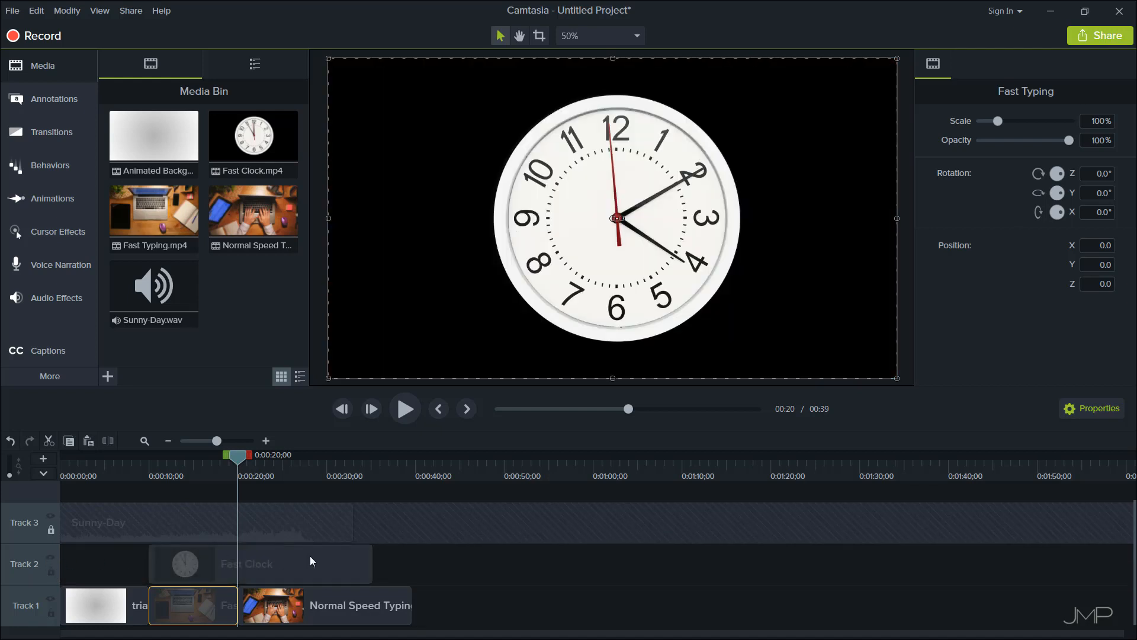
left_click_drag(372, 560, 240, 559)
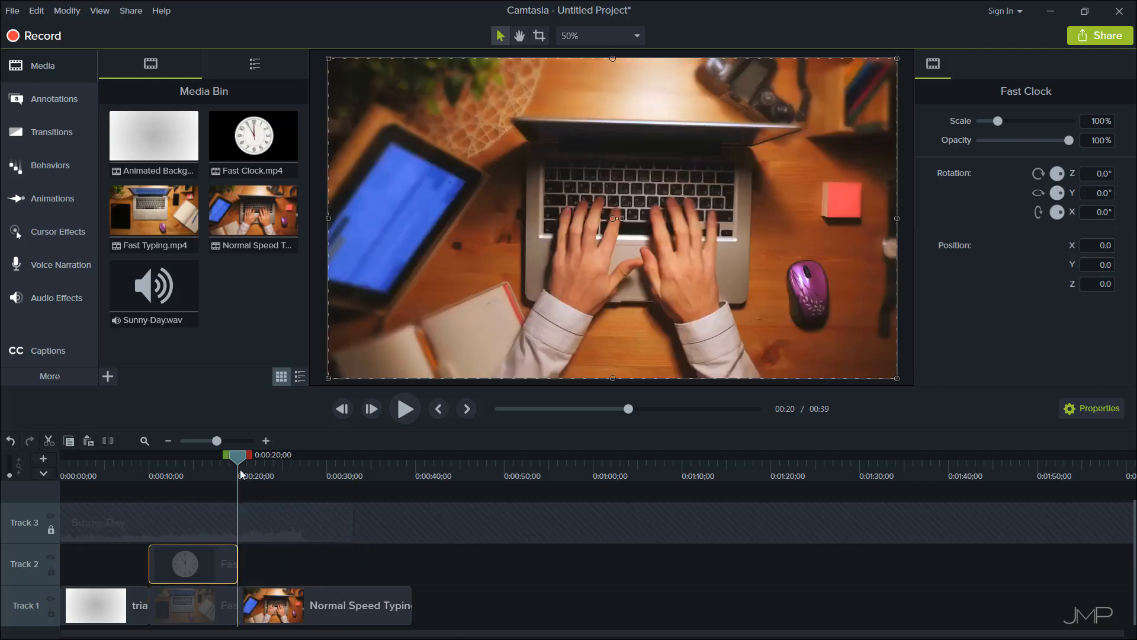
- Trim the end of the Normal Speed Typing clip on Track 1 back to about 30 seconds
mouse_move(237, 458)
left_mouse_down()
mouse_move(205, 460)
mouse_move(252, 462)
left_mouse_up()
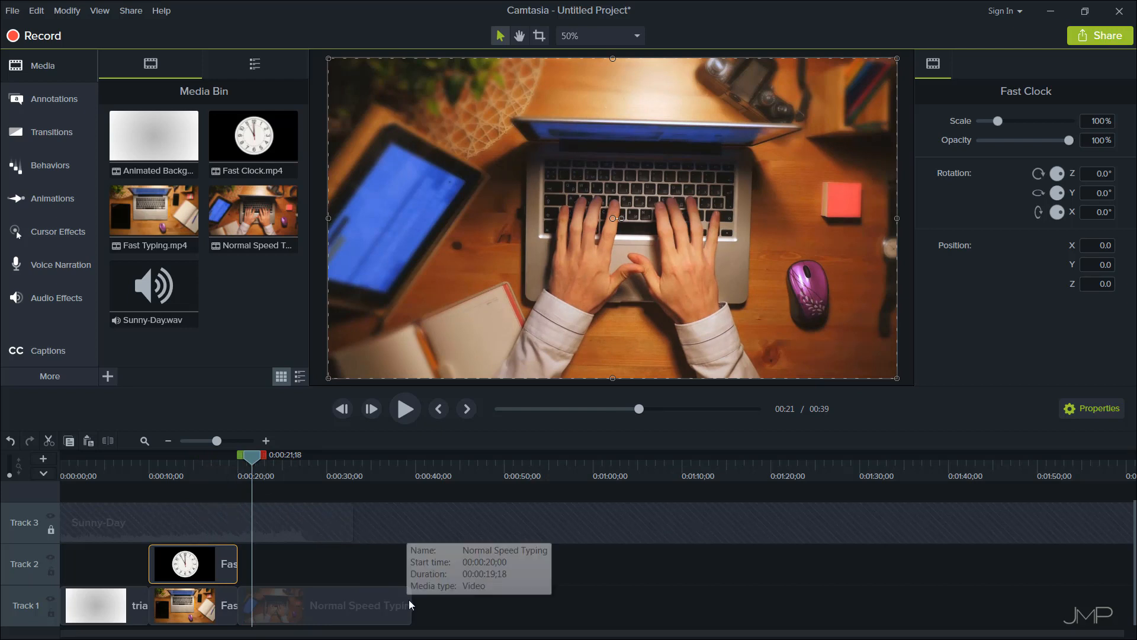
left_click_drag(412, 600, 326, 601)
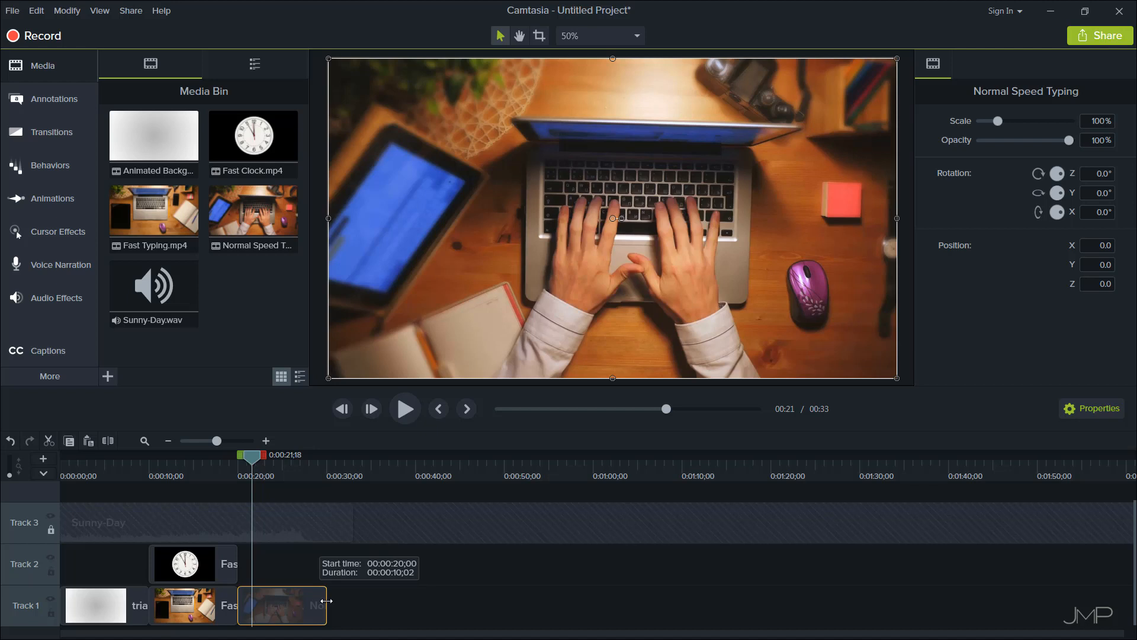
left_click_drag(326, 601, 327, 601)
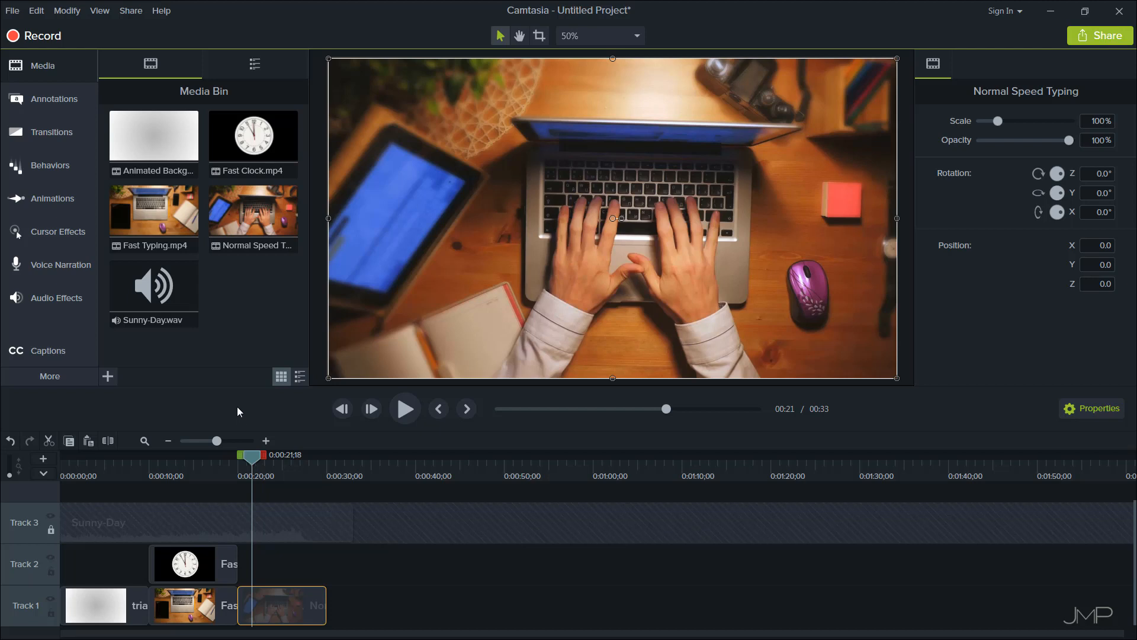
- Check whether Extend Frame is offered for the triangledots clip with the playhead at about 5 seconds
left_click_drag(232, 461, 106, 474)
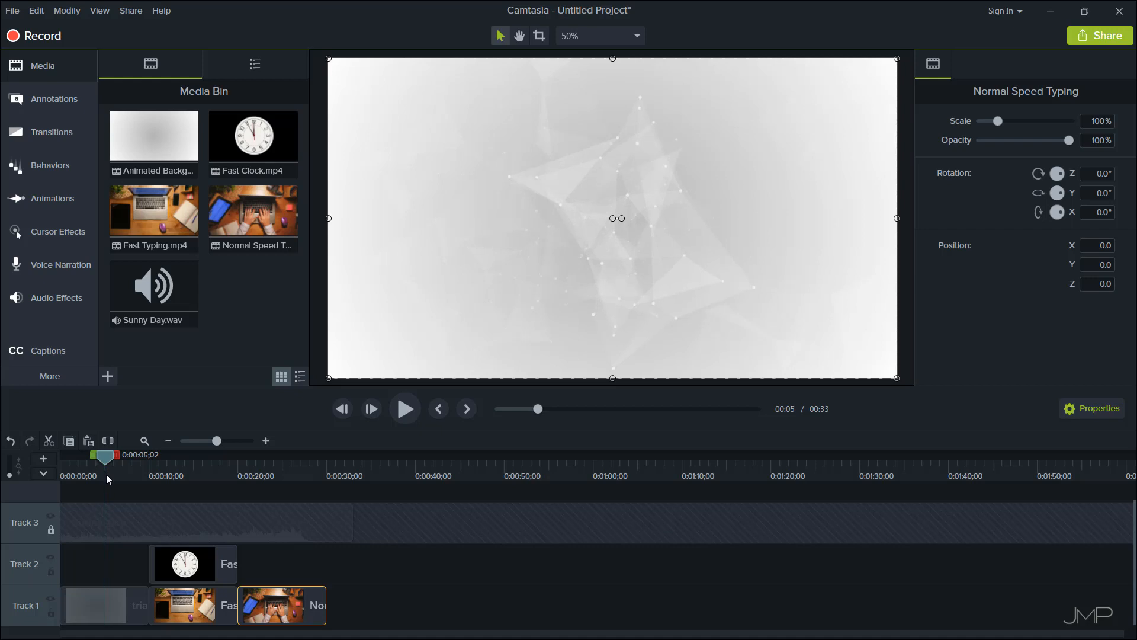
right_click(106, 617)
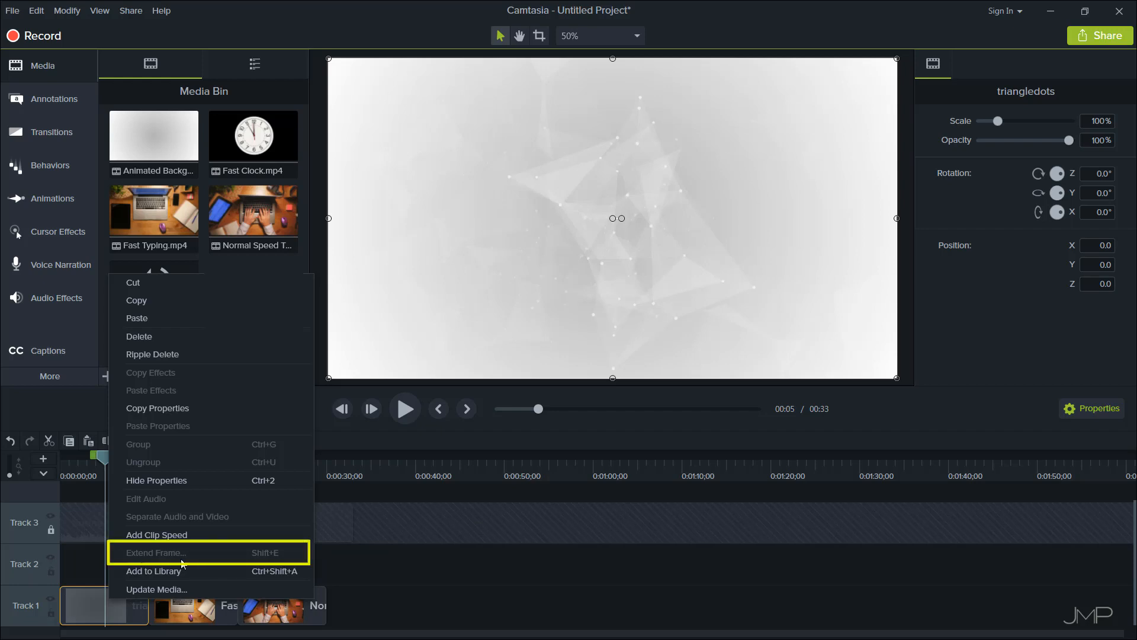
left_click(136, 610)
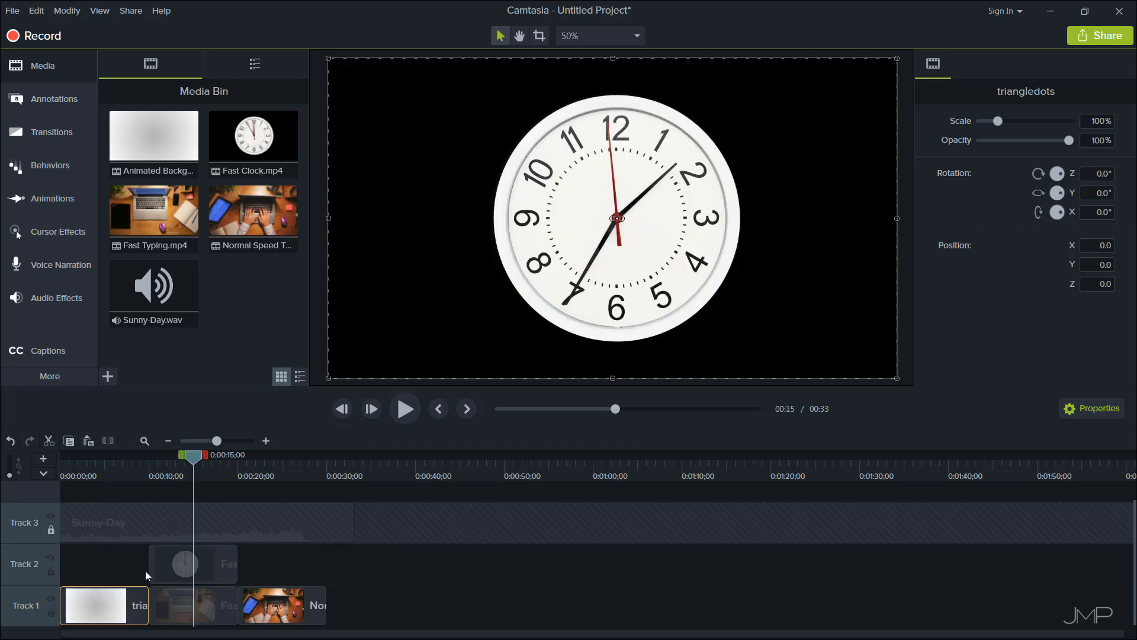
- Select the Fast Clock, Fast Typing and Normal Speed Typing clips together and shift them so the first two start at 15 seconds
left_click(368, 603)
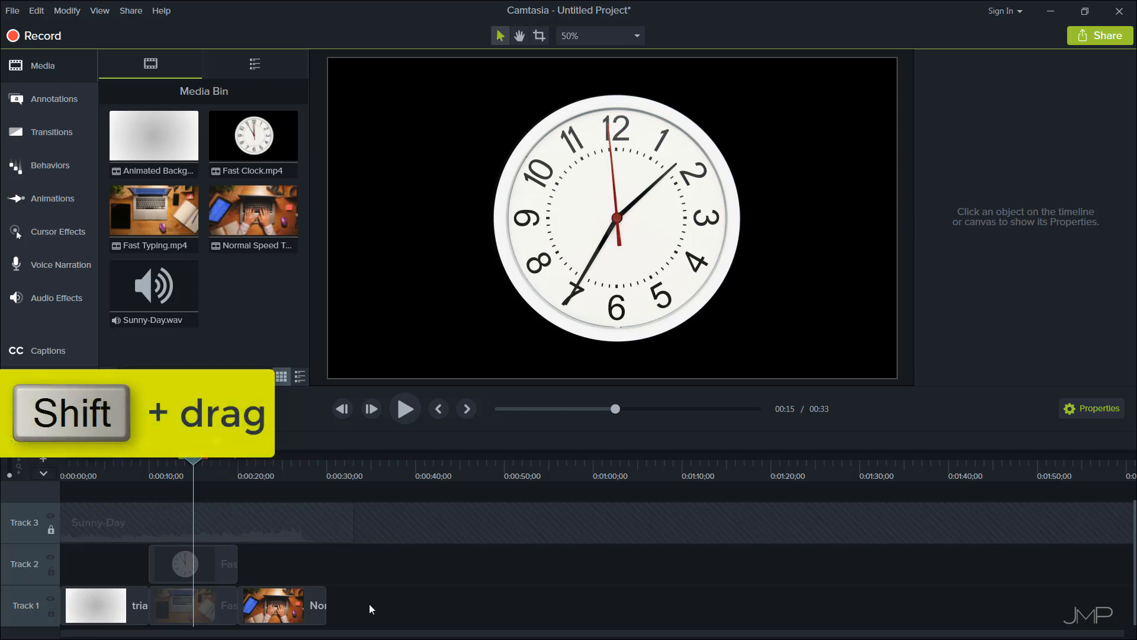
left_click_drag(368, 603, 217, 562)
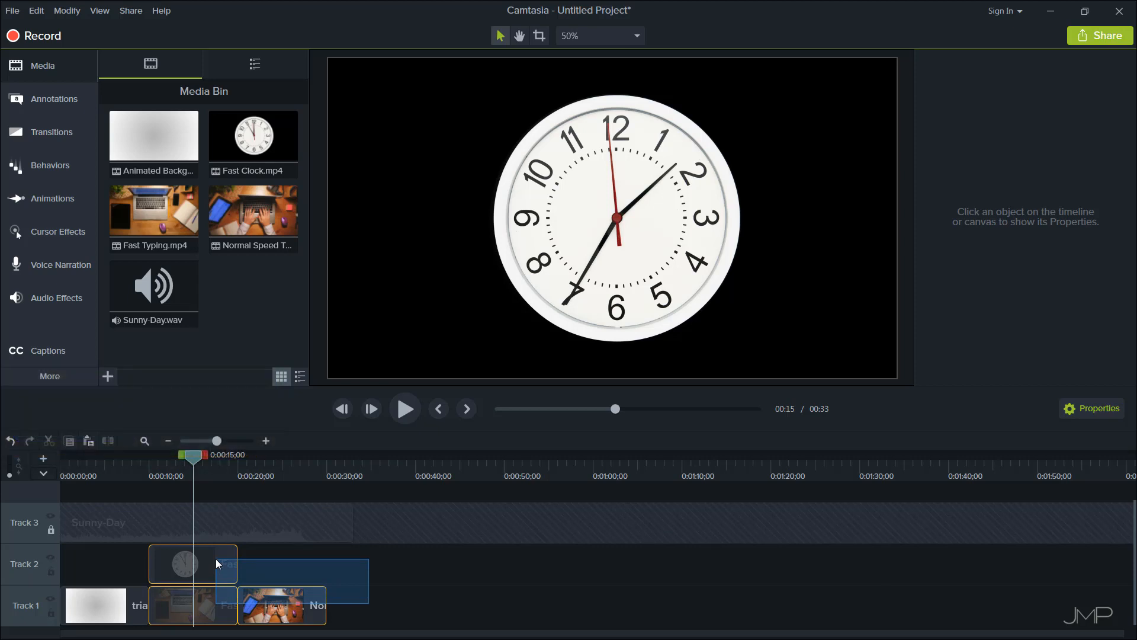
left_click_drag(215, 560, 216, 559)
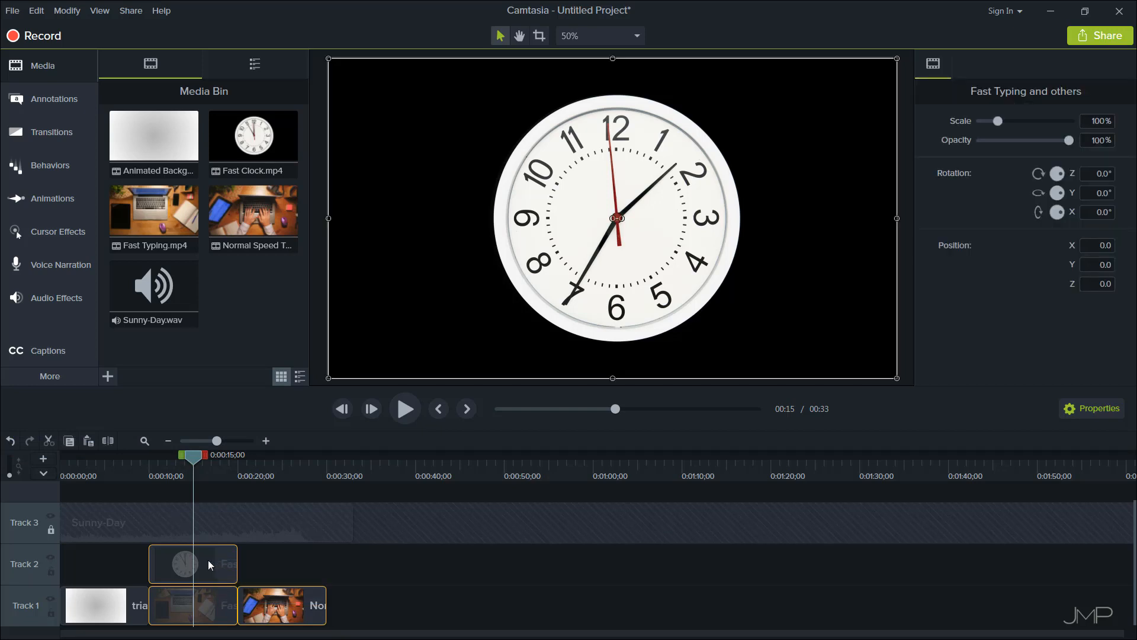
left_click_drag(208, 560, 252, 561)
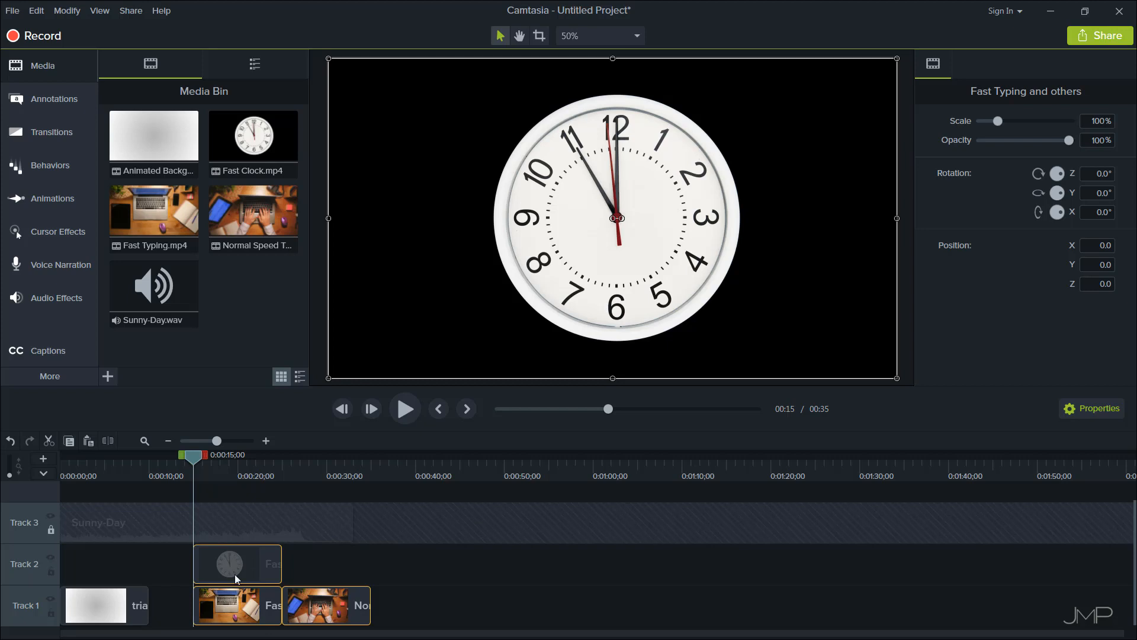
- Extend the end of the triangledots clip on Track 1 to 15 seconds, and preview it at 0:00:13;22
left_click(149, 607)
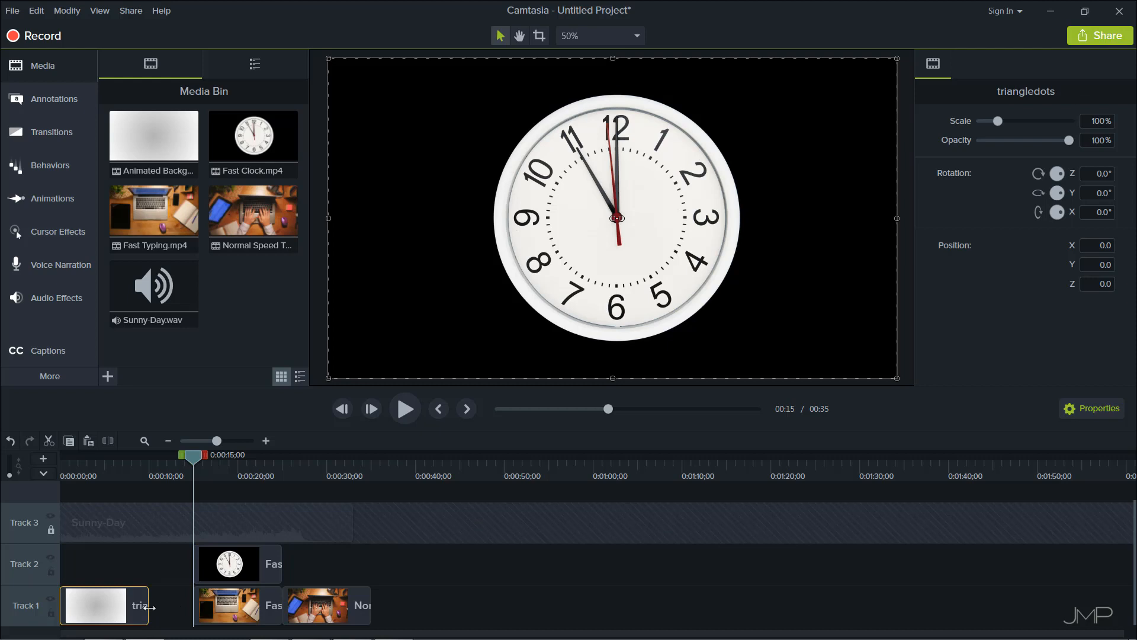
left_click_drag(149, 608, 191, 613)
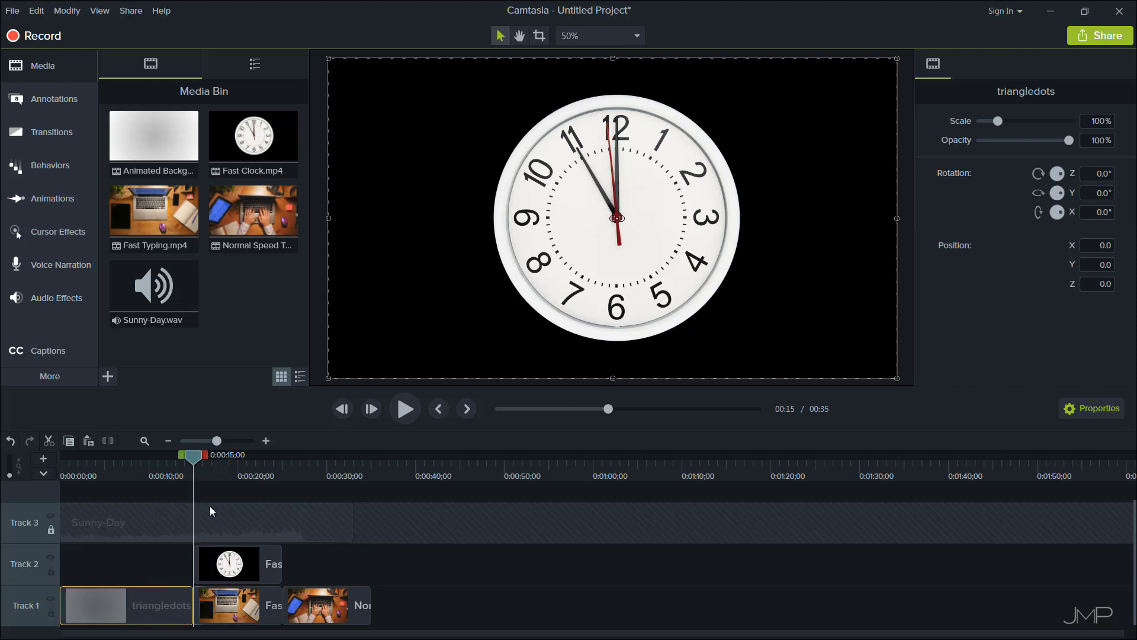
mouse_move(193, 456)
left_mouse_down()
mouse_move(172, 460)
mouse_move(182, 465)
left_mouse_up()
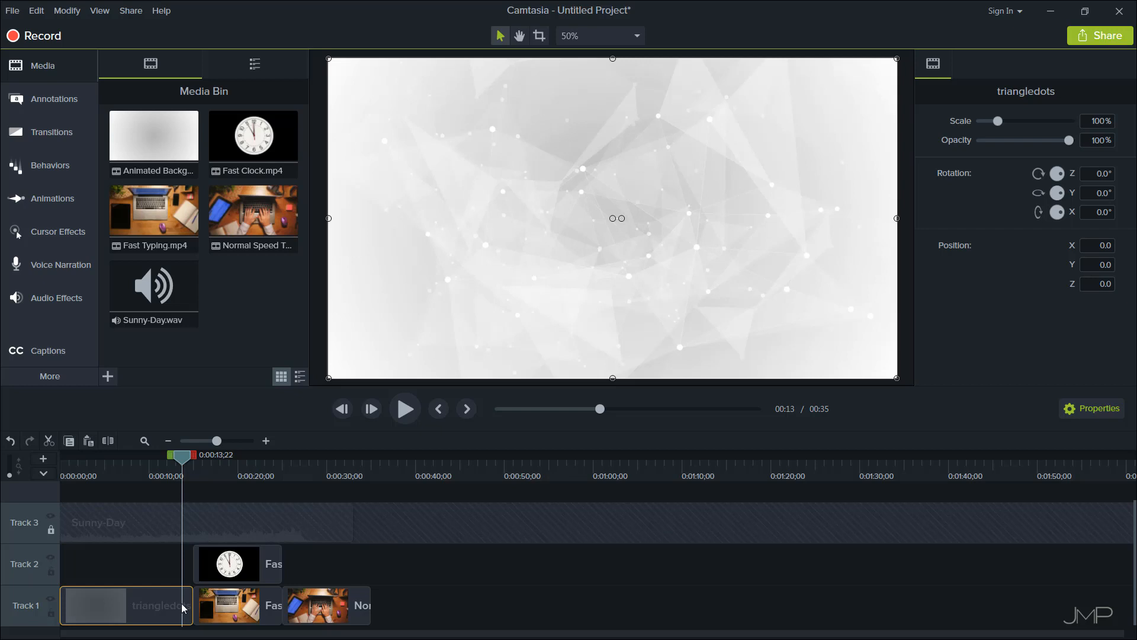
- Clear the clip selection and save the project as "Edited Video" in the Projects folder
left_click(439, 600)
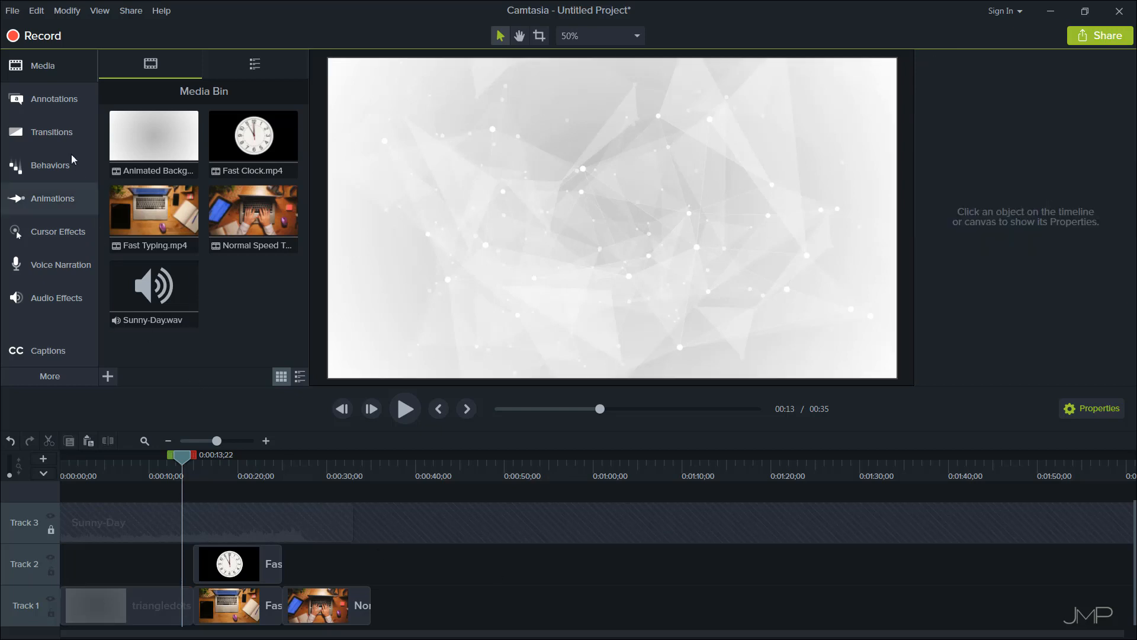
left_click(10, 10)
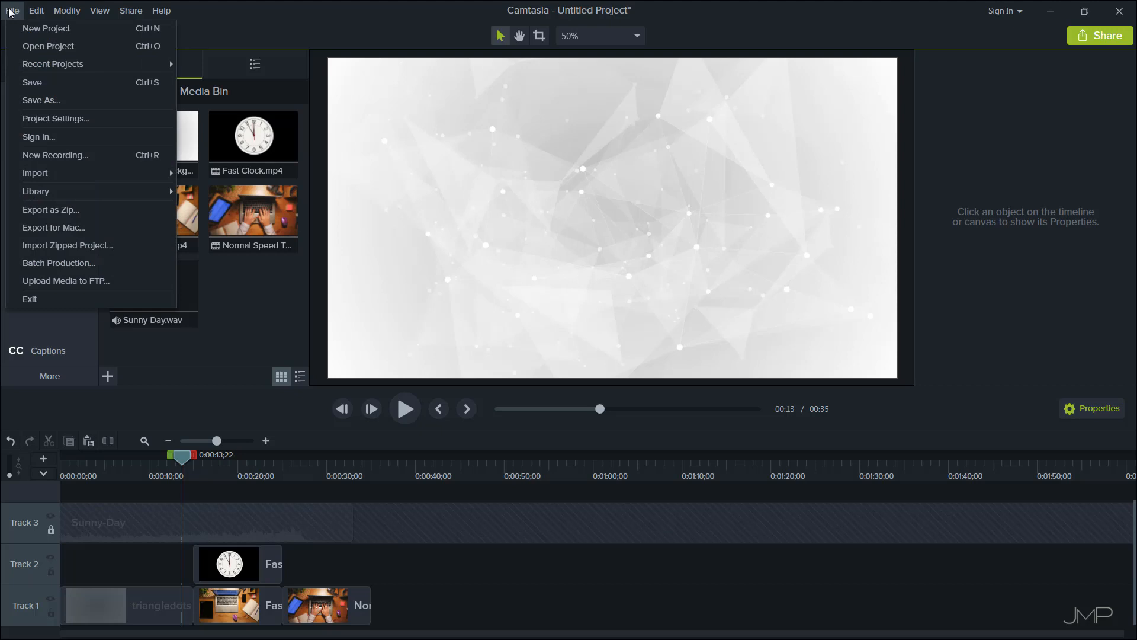
left_click(35, 82)
type("Edited")
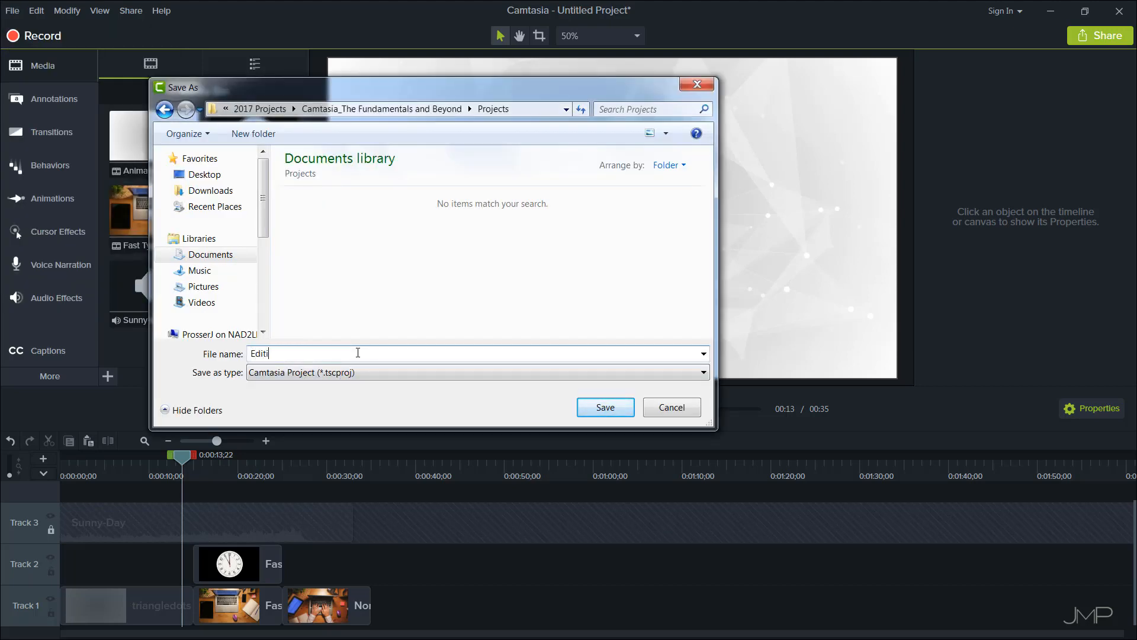
type(" Video")
left_click(609, 411)
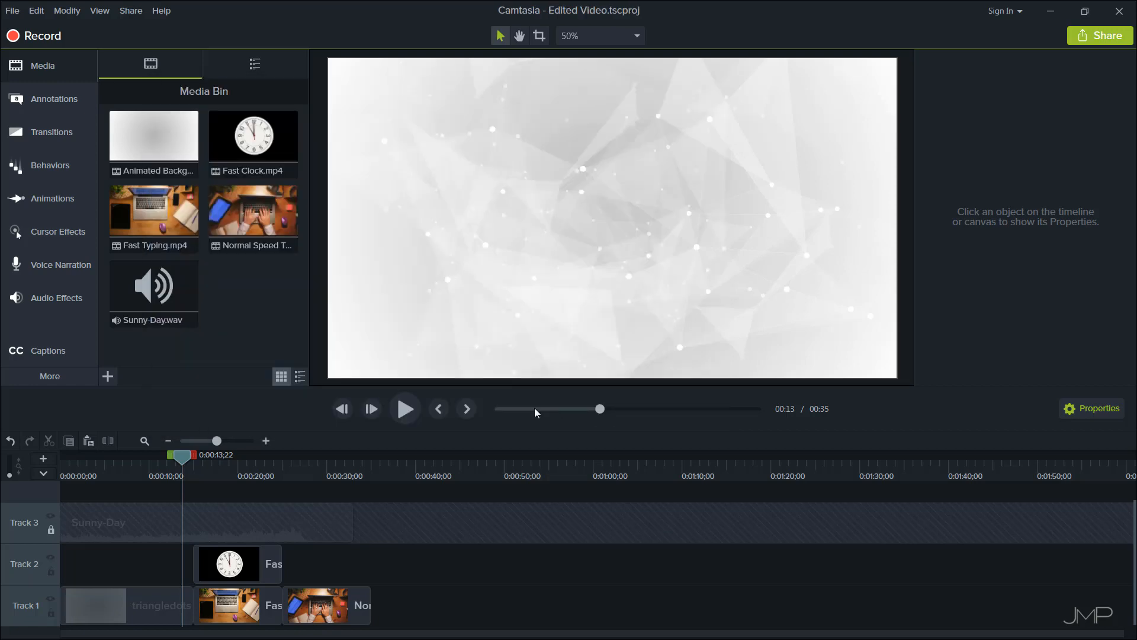